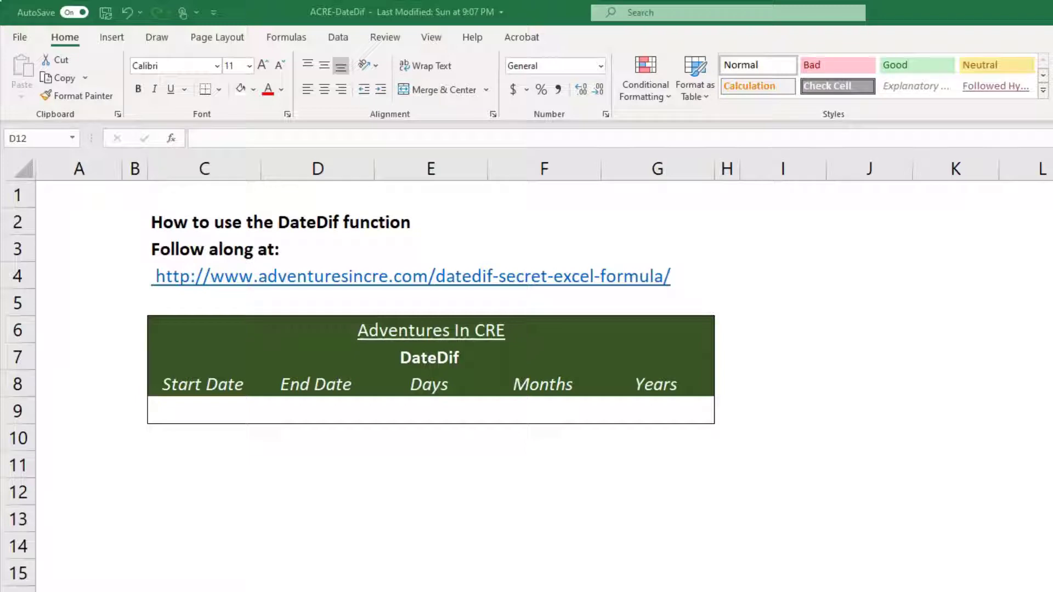
Select C2, then move down column C to cell C11 below the DateDif table.
click(245, 227)
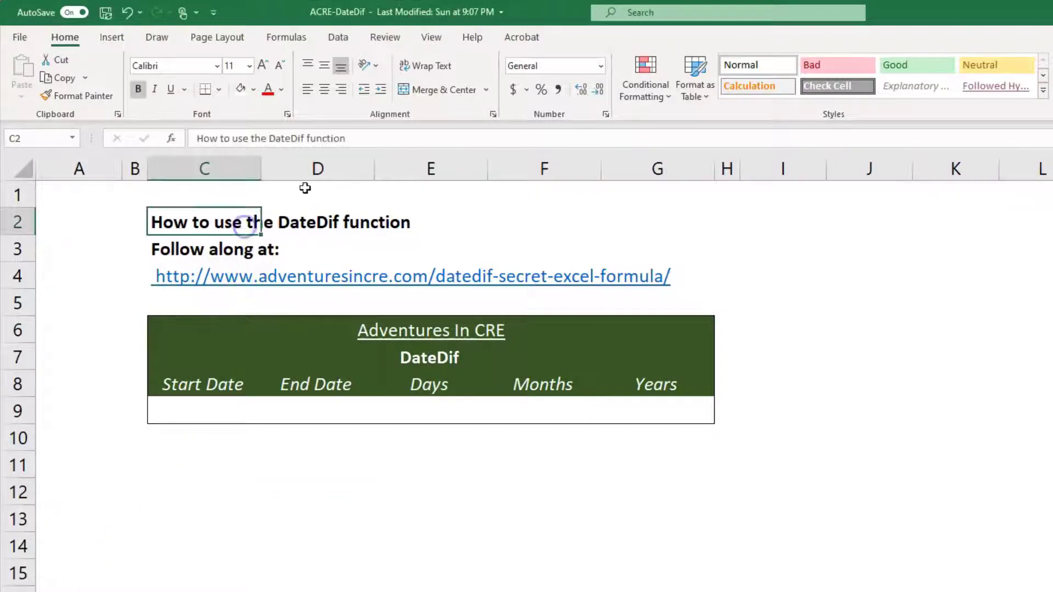
key(Down)
key(Down)
key(Down)
key(Down)
key(Down)
key(Down)
key(Down)
key(Down)
key(Down)
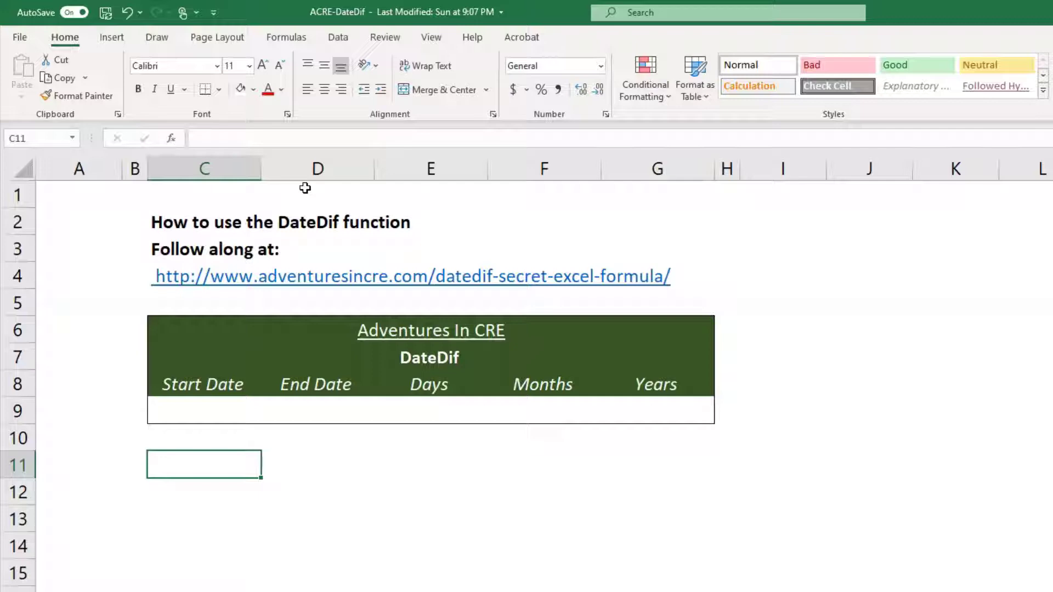
Type =datedif and then =s in C11 to show DATEDIF never appears among suggested functions.
text(=dat)
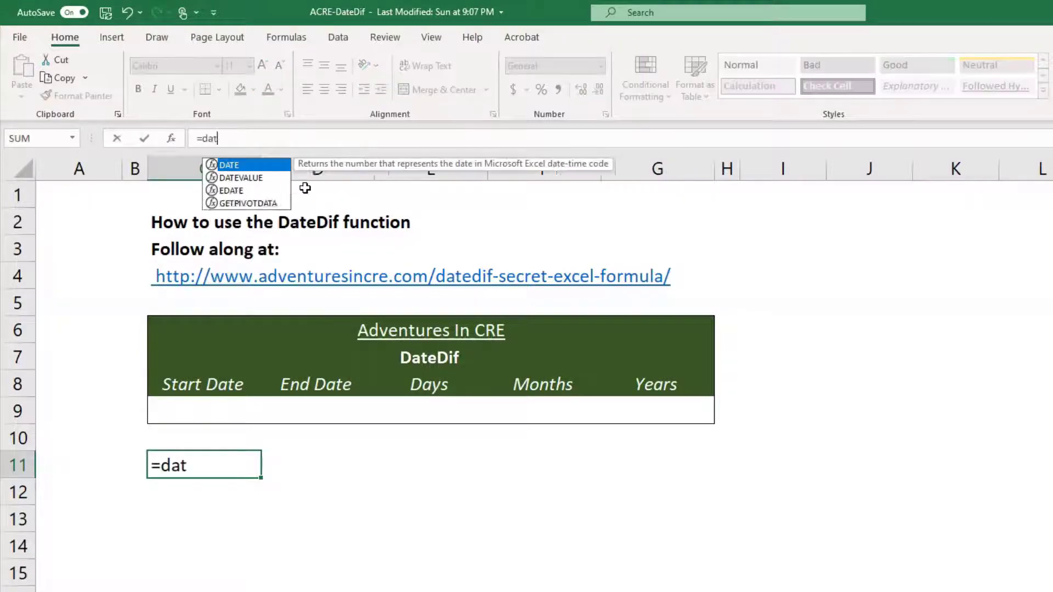
text(edif)
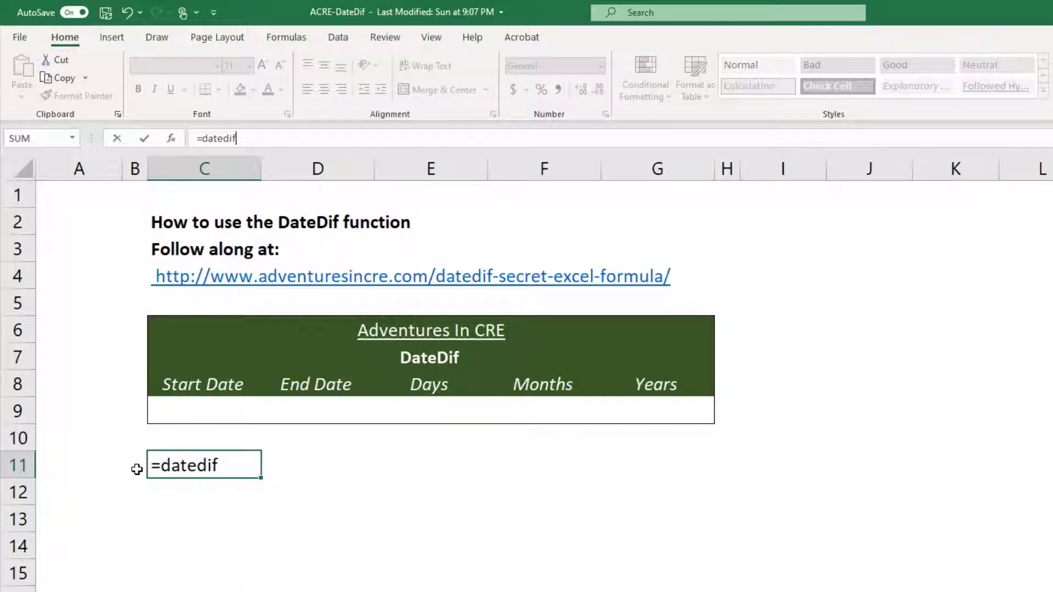
key(Escape)
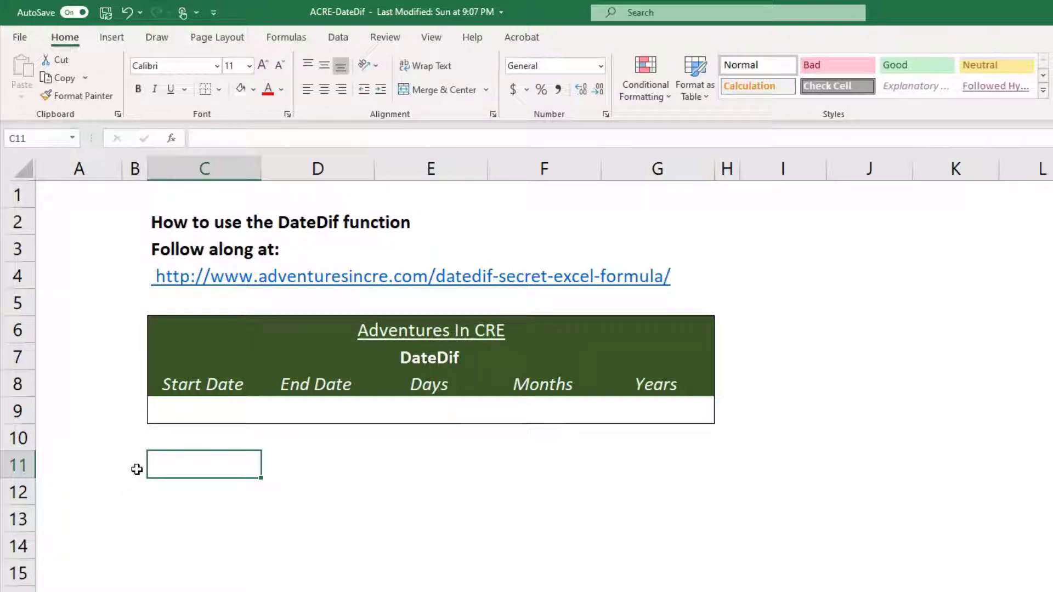
text(=)
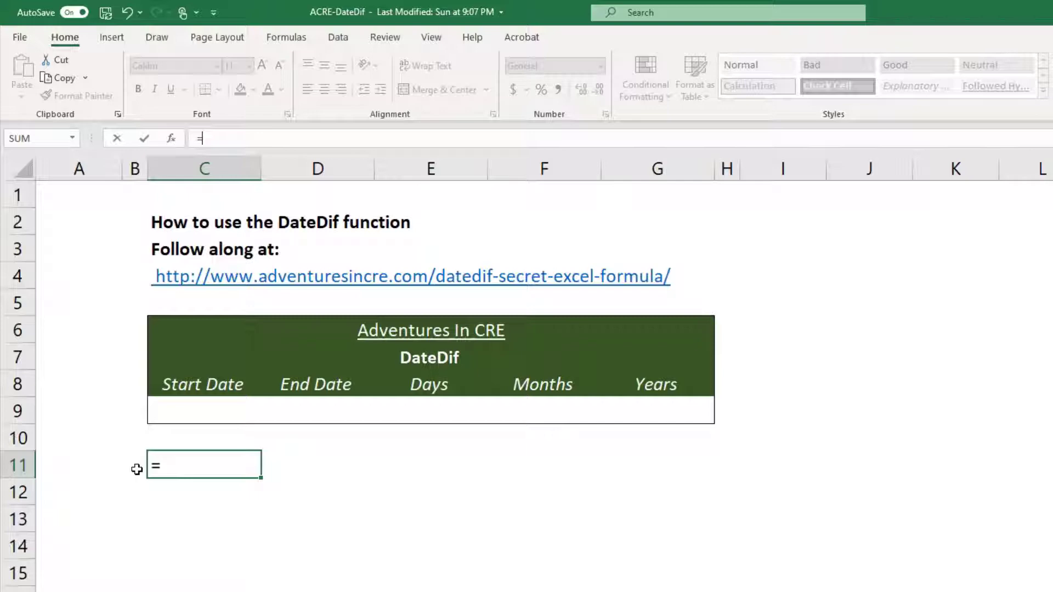
text(s)
scroll(245, 275, down, 1)
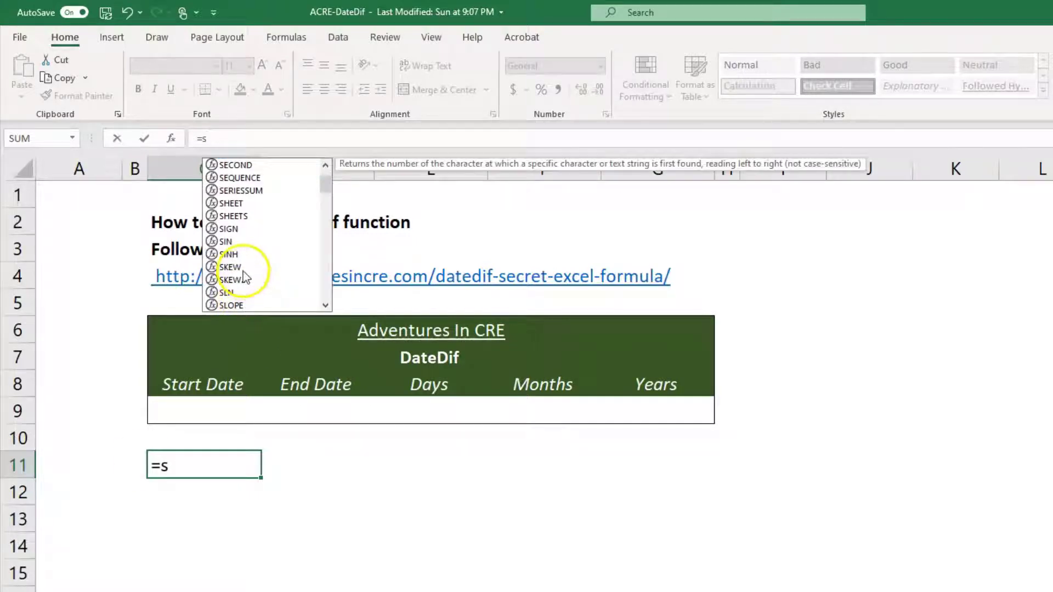
scroll(245, 276, up, 1)
scroll(246, 273, down, 3)
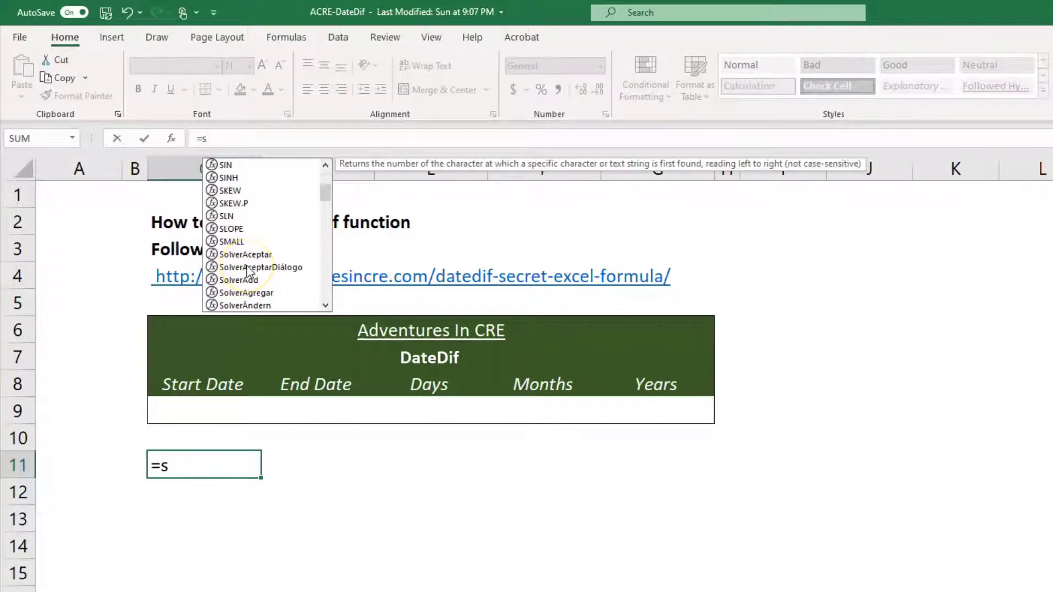
key(Escape)
key(BackSpace)
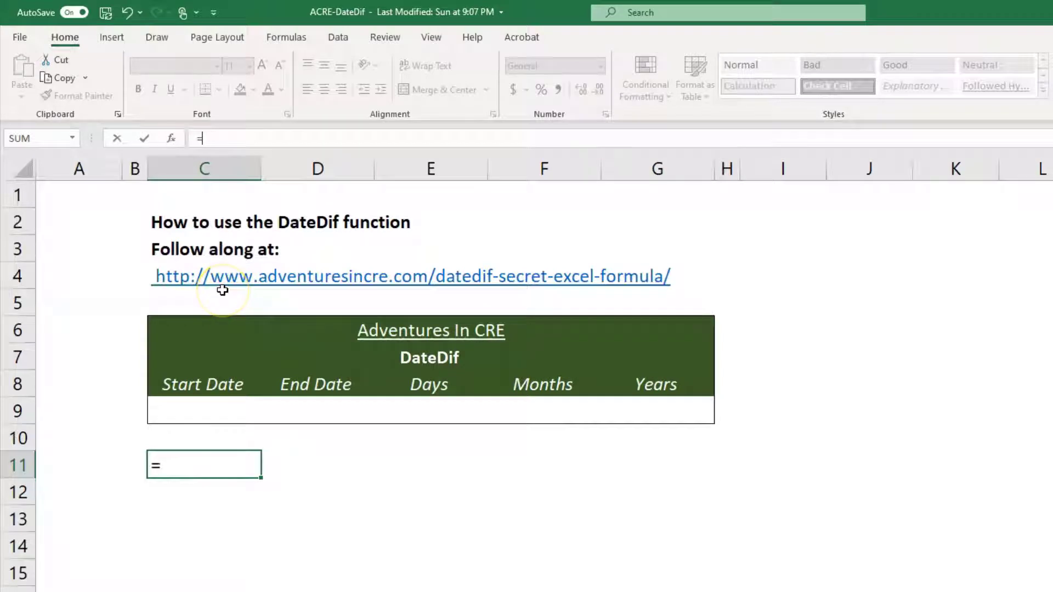
Retype =datedif letter by letter, then trim it back to =date.
text(d)
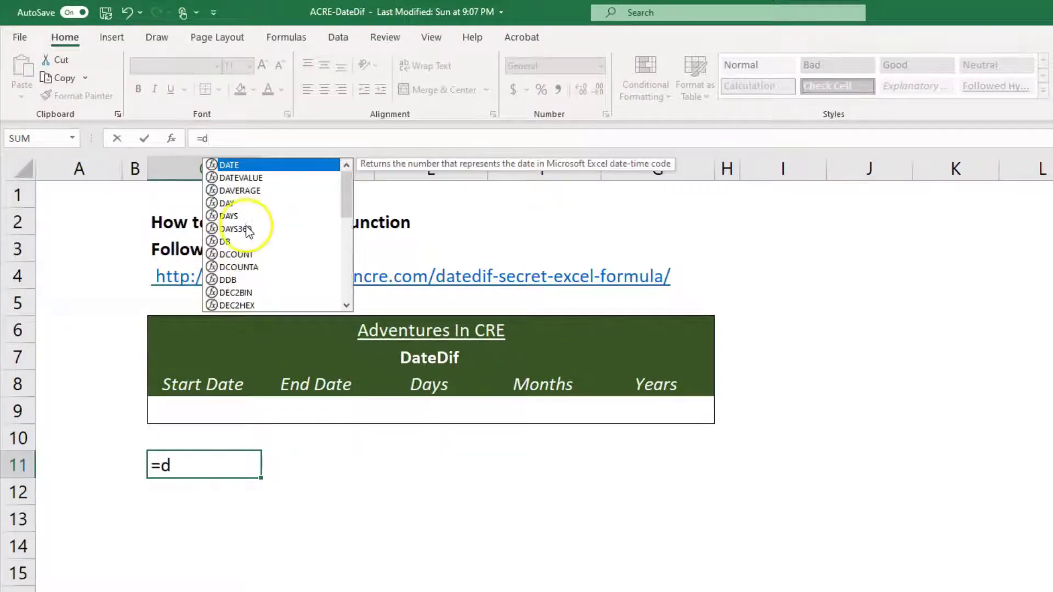
scroll(248, 231, down, 3)
scroll(248, 231, up, 3)
key(Escape)
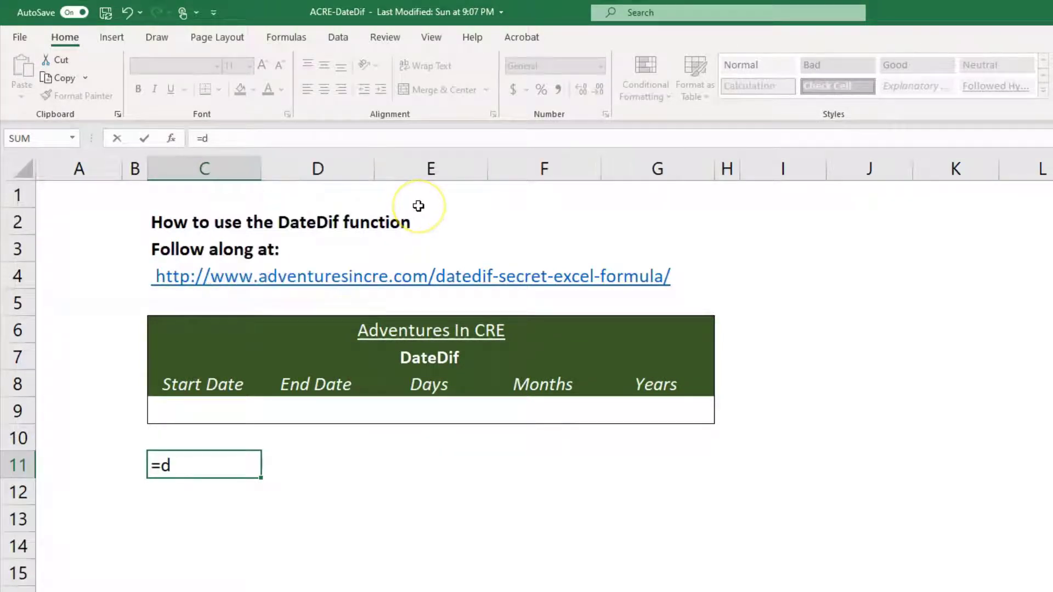
text(a)
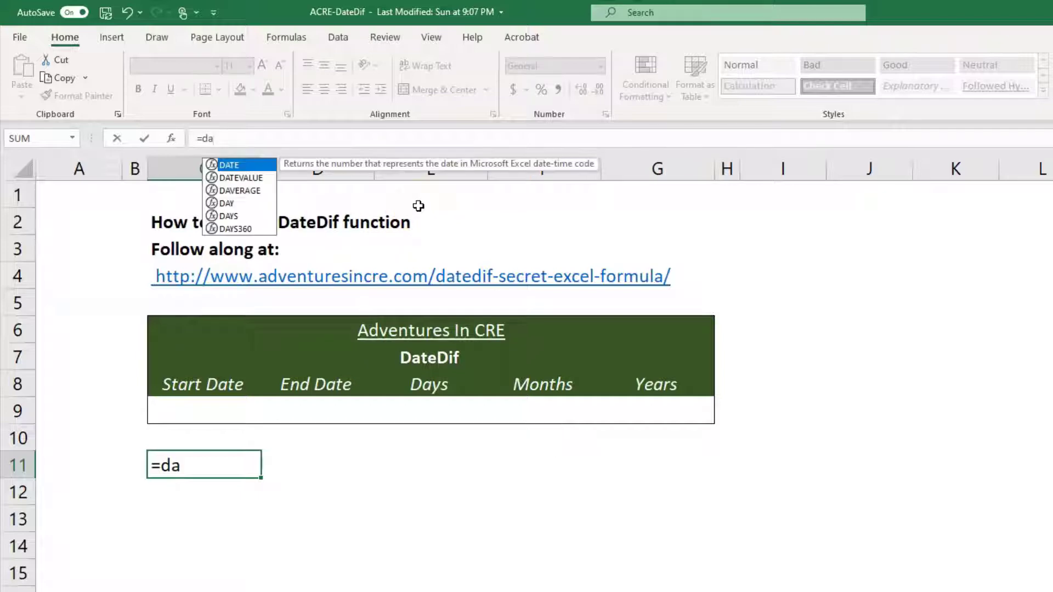
text(tedif)
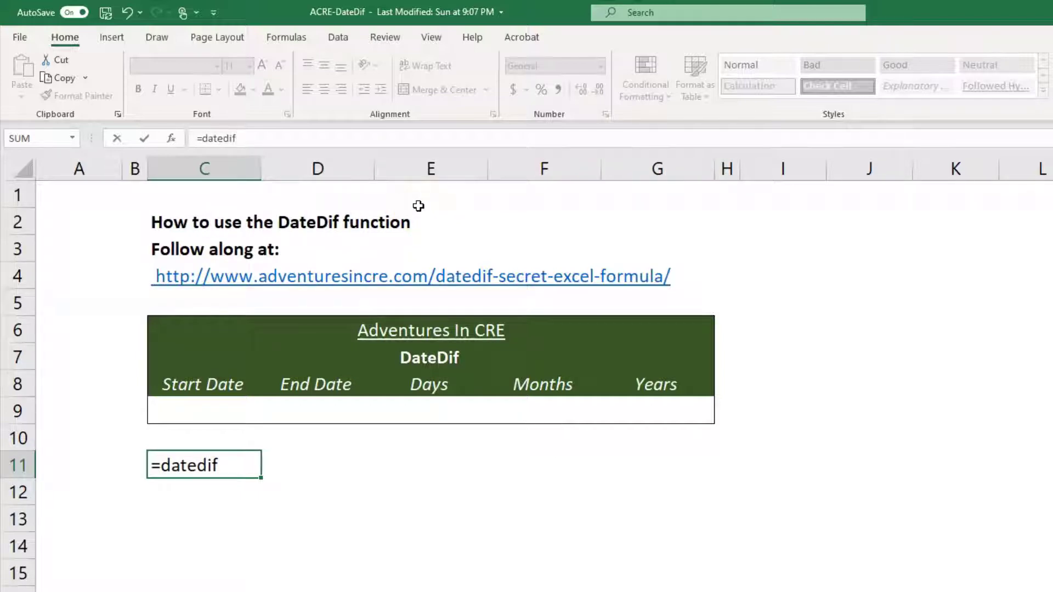
key(BackSpace)
key(BackSpace)
key(BackSpace)
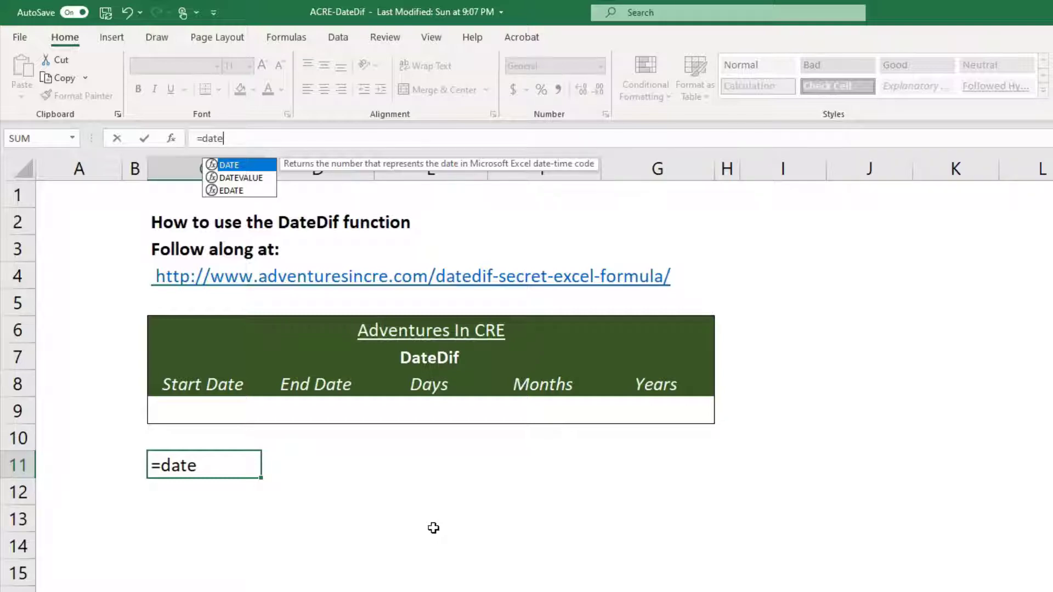
Cancel the C11 entry and move around the DateDif table's headers and cells.
key(Escape)
key(Escape)
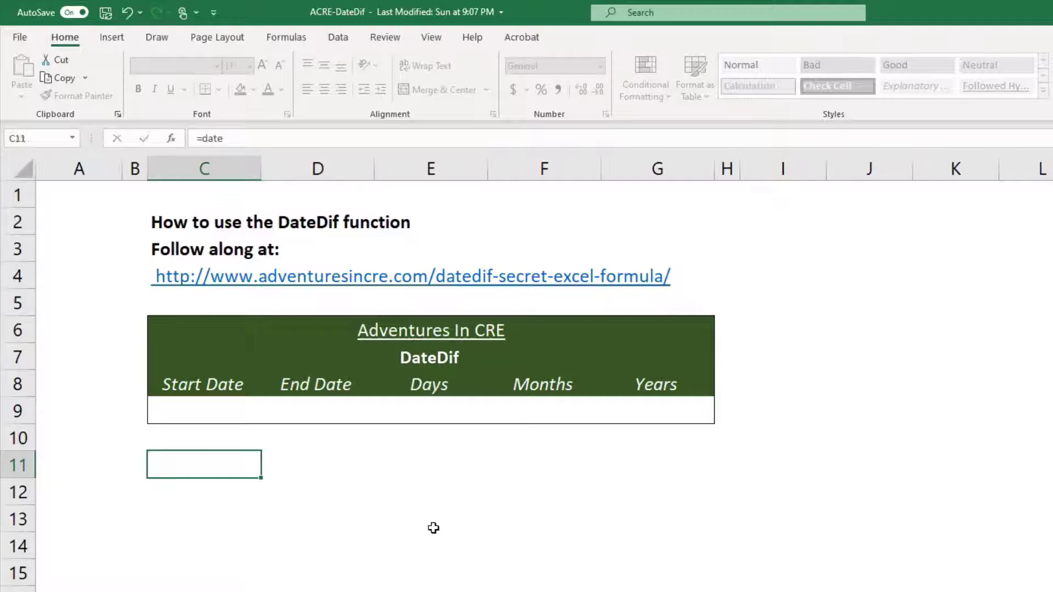
key(Down)
key(Up)
key(Up)
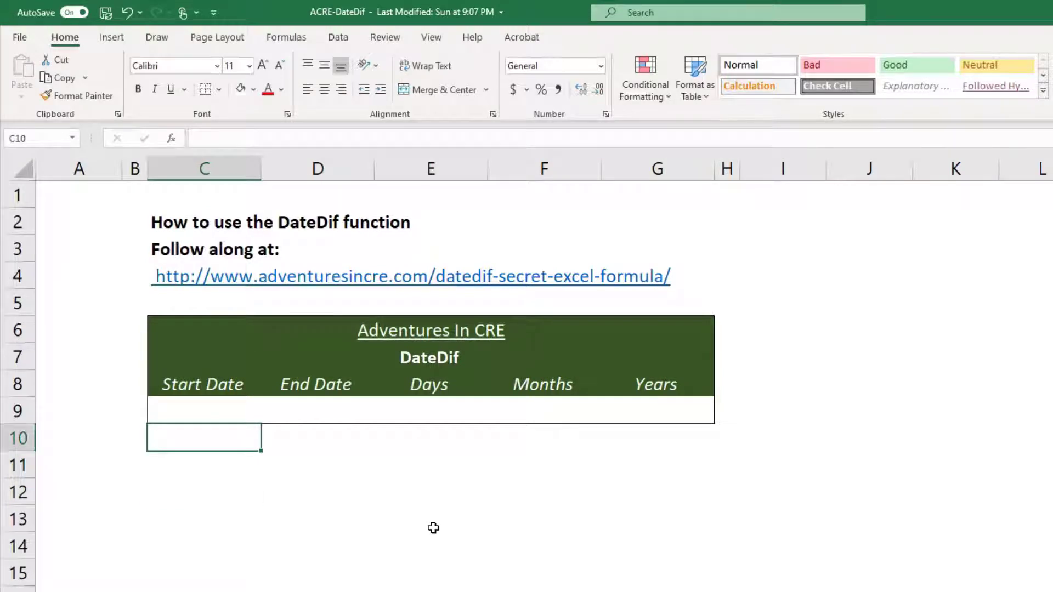
key(Down)
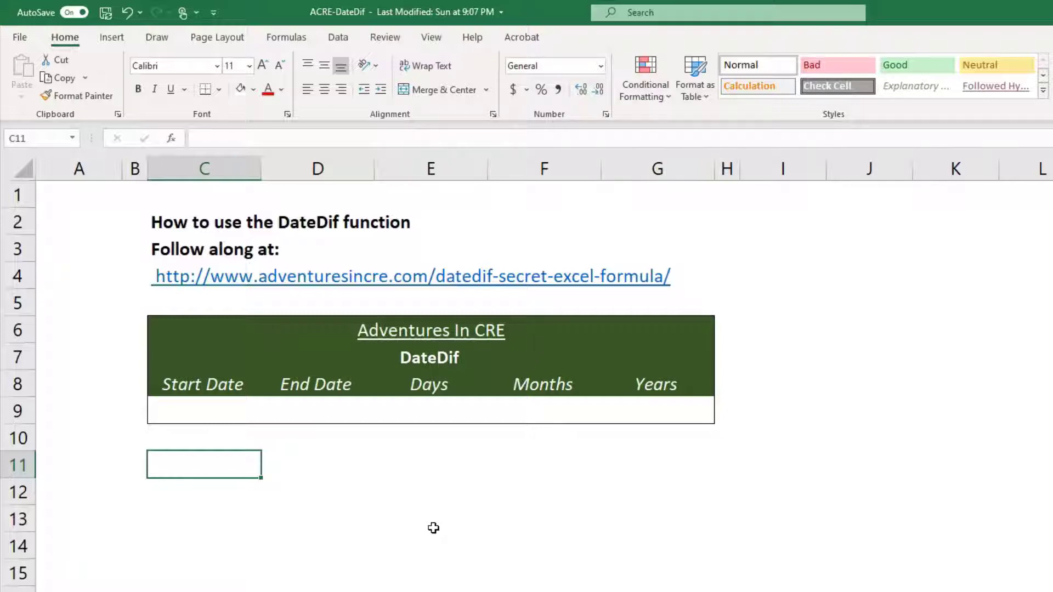
key(Right)
key(Right)
key(Up)
key(Up)
key(Up)
key(Right)
key(Right)
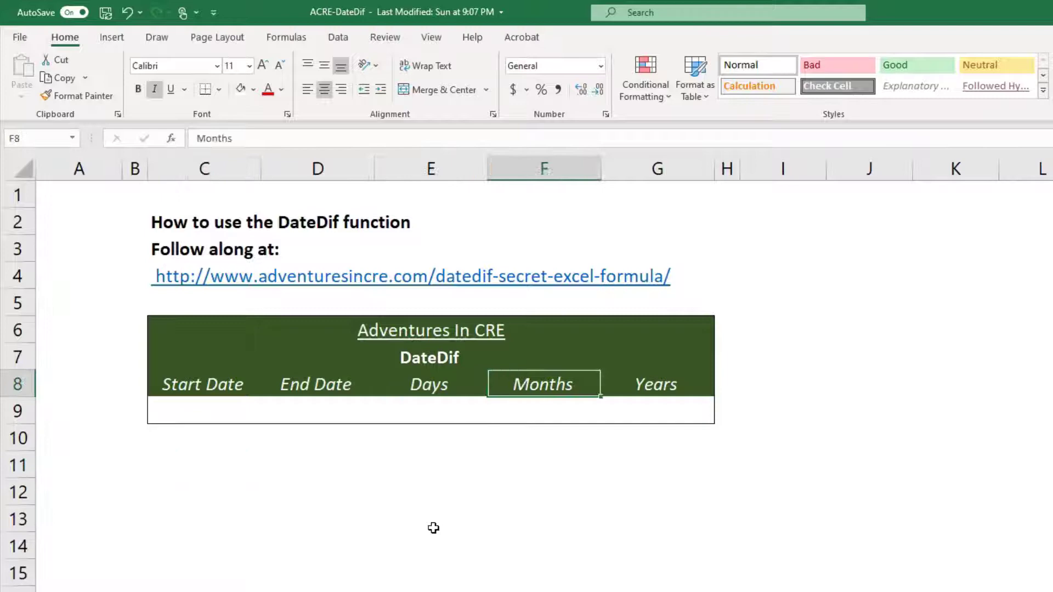
key(Down)
key(Down)
key(Left)
key(Left)
key(Left)
key(Left)
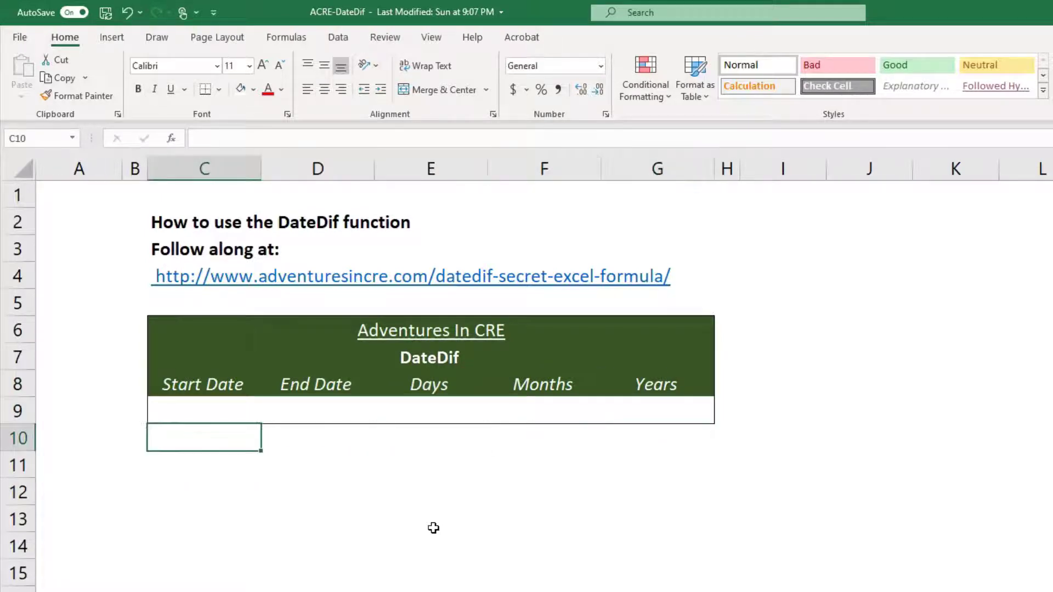
key(Up)
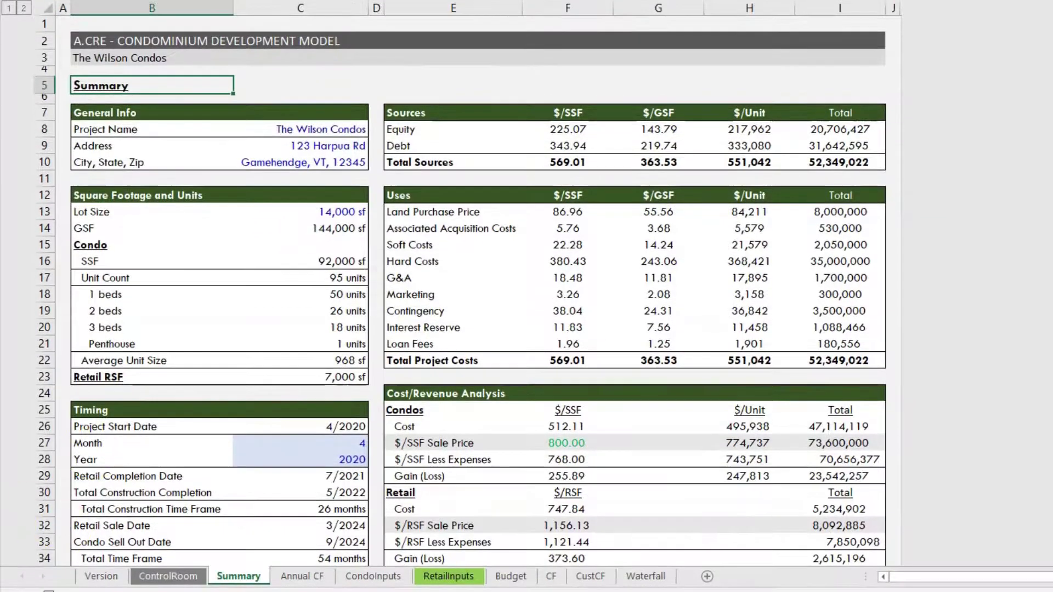
Inspect the =DATEDIF($C$26,C30,"m")+1 formula behind Total Construction Time Frame on the Summary sheet.
click(347, 310)
scroll(313, 439, down, 2)
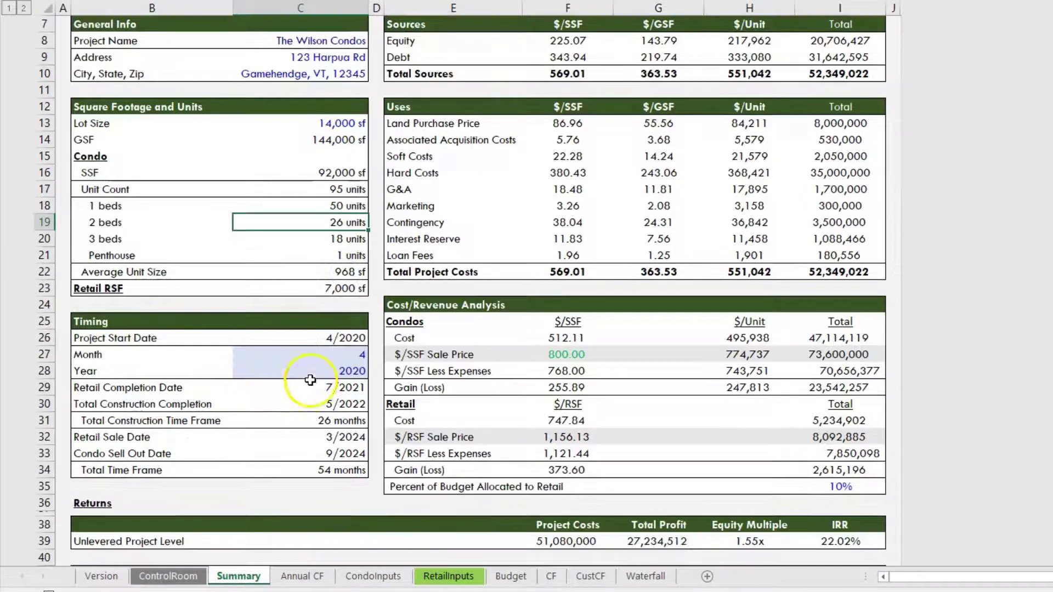
click(255, 394)
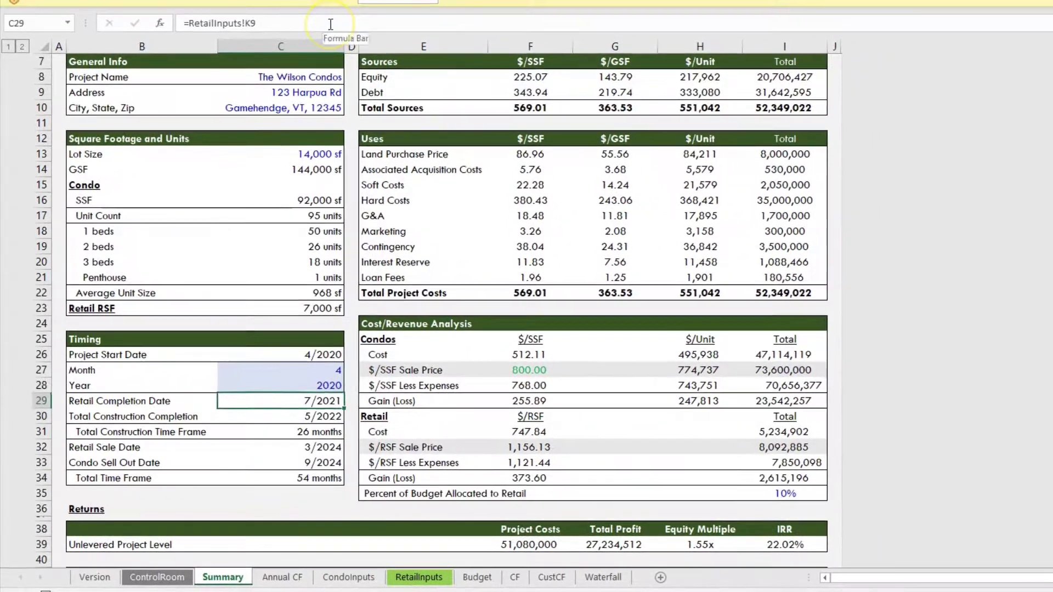
key(Down)
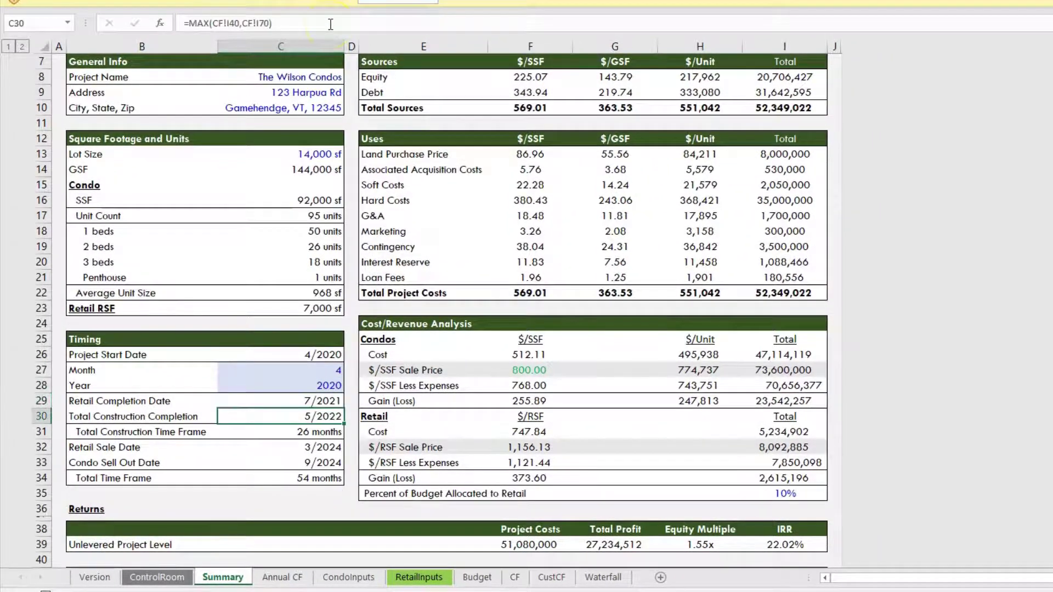
key(Down)
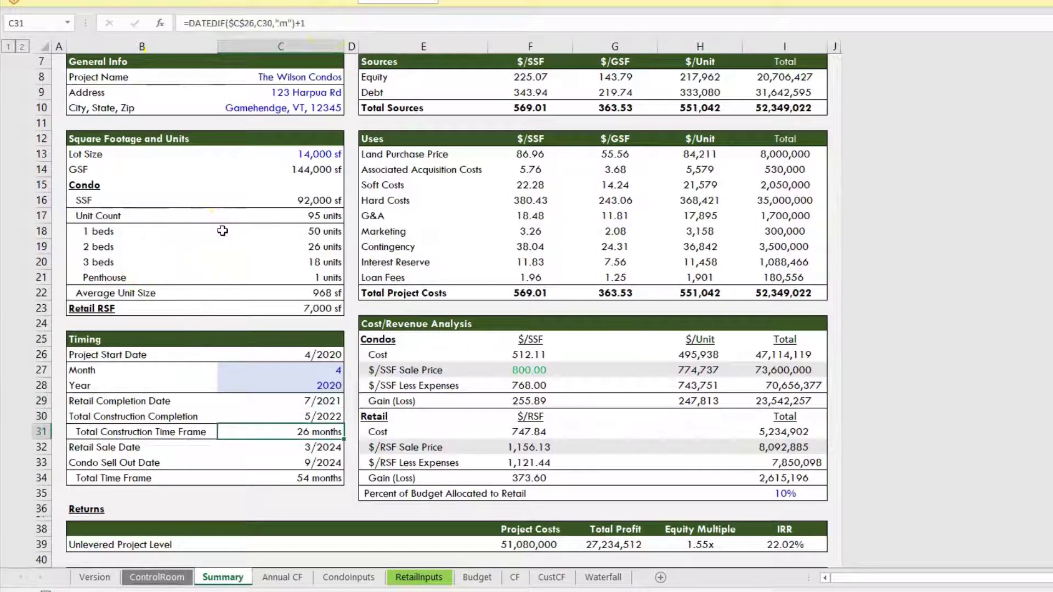
click(262, 23)
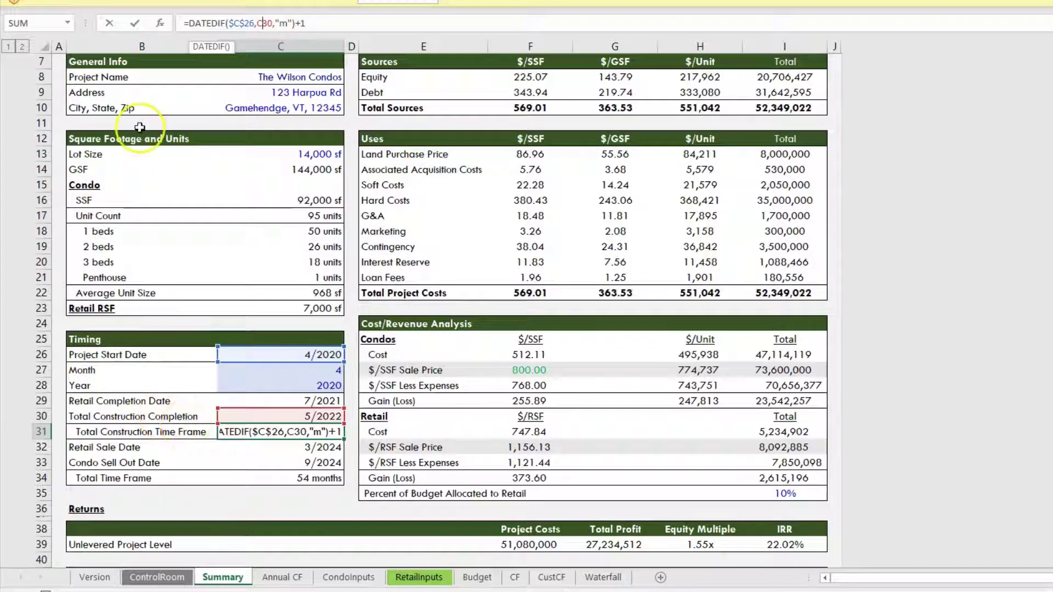
key(ctrl+Return)
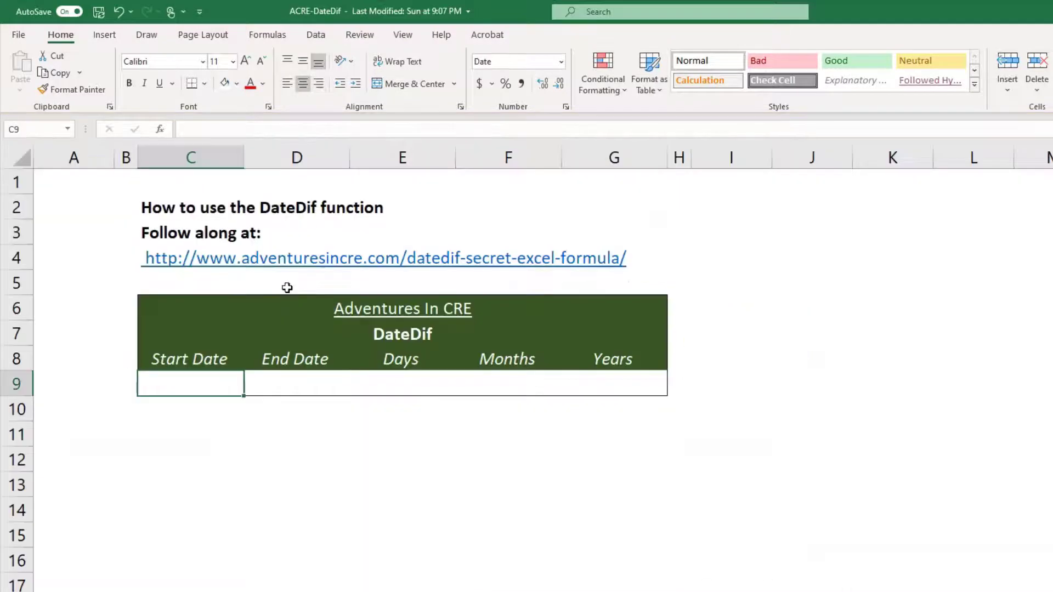
Enter 1/1/2021 as the Start Date in C9.
key(Right)
key(Left)
text(1/1/2)
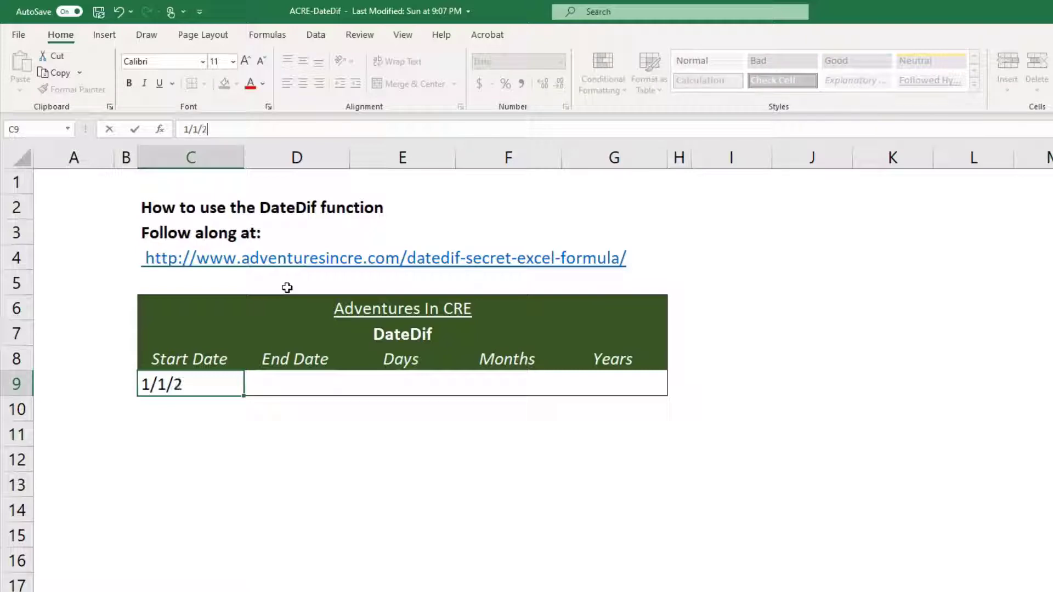
text(021)
key(Return)
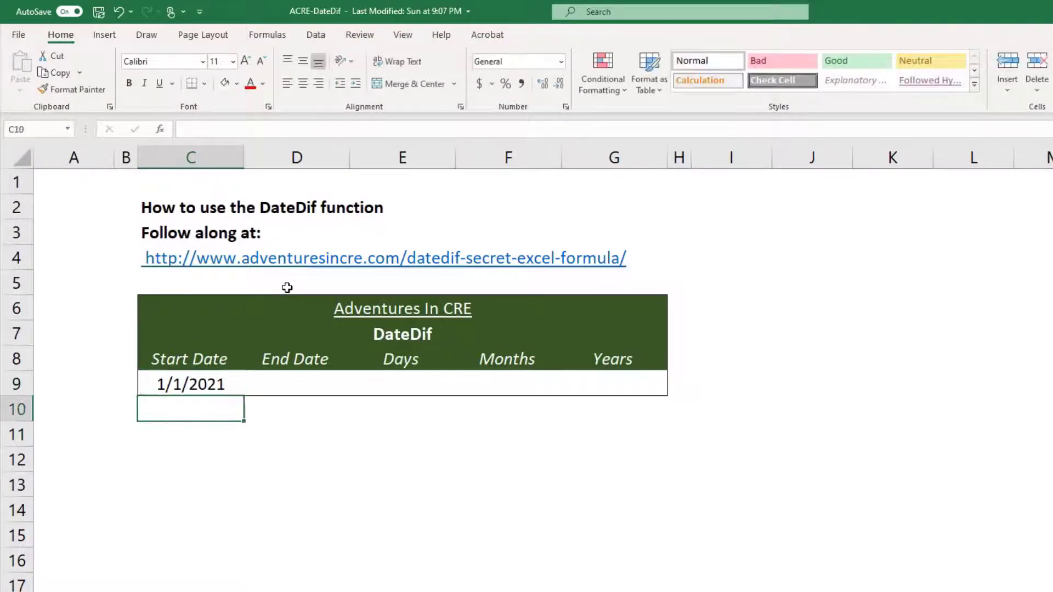
key(Up)
Enter 5/26/2032 as the End Date in D9, fixing the missing slash.
key(Right)
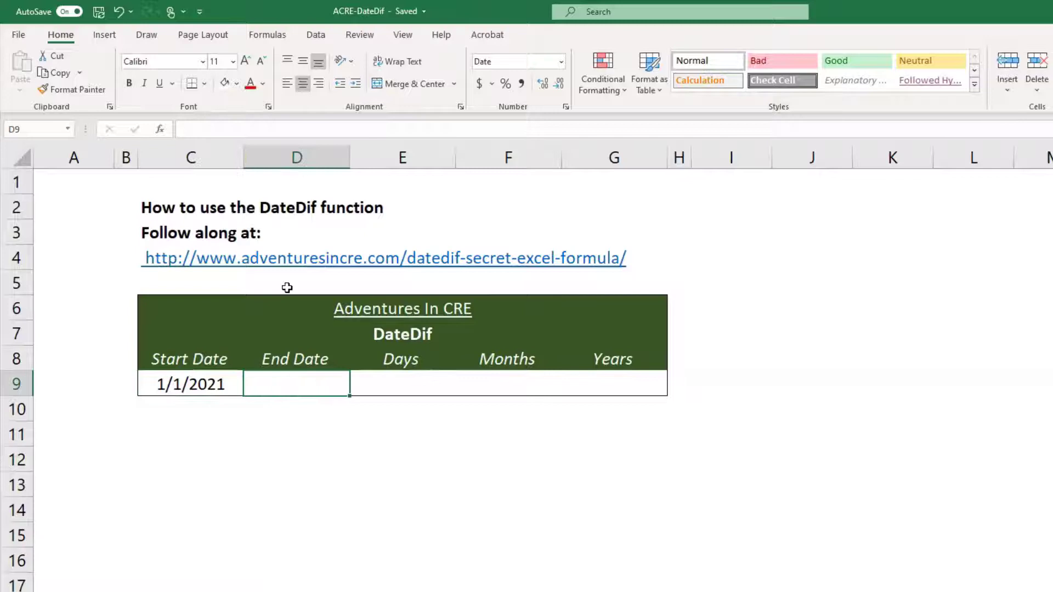
text(5)
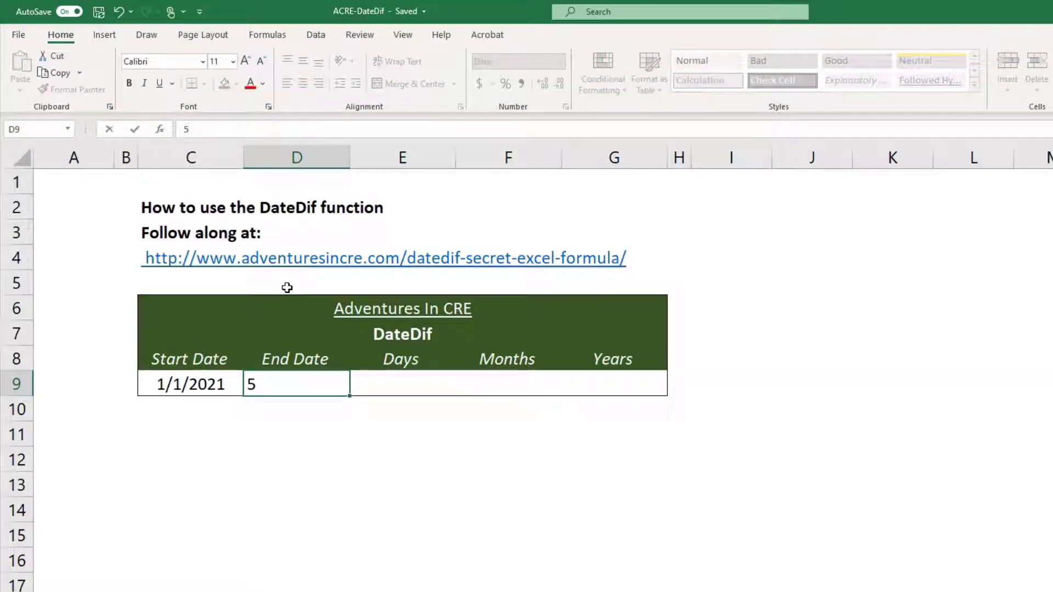
text(26/2032)
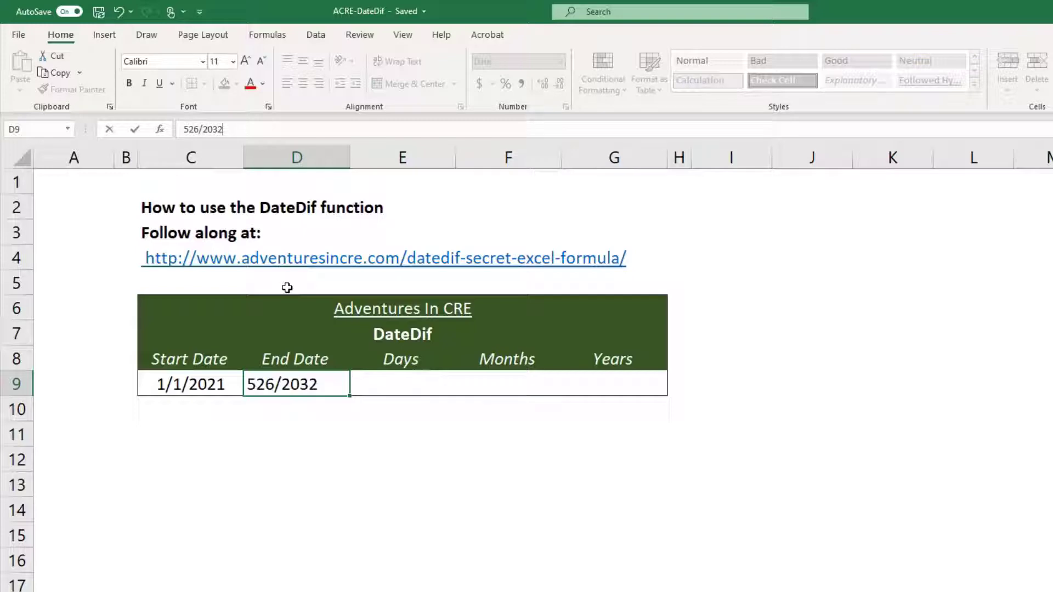
key(Left)
key(Left)
key(Left)
key(Left)
key(Left)
key(Left)
key(Left)
text(/)
key(Return)
key(Up)
key(Right)
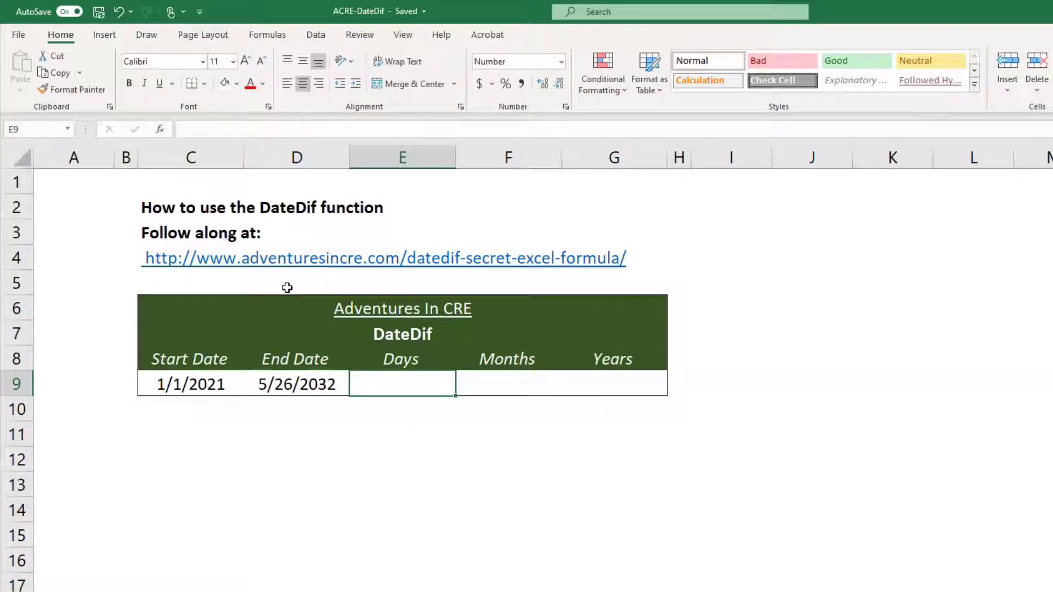
Enter =DATEDIF(C9,D9,"d") in the Days cell E9, returning 4,163.
text(=date)
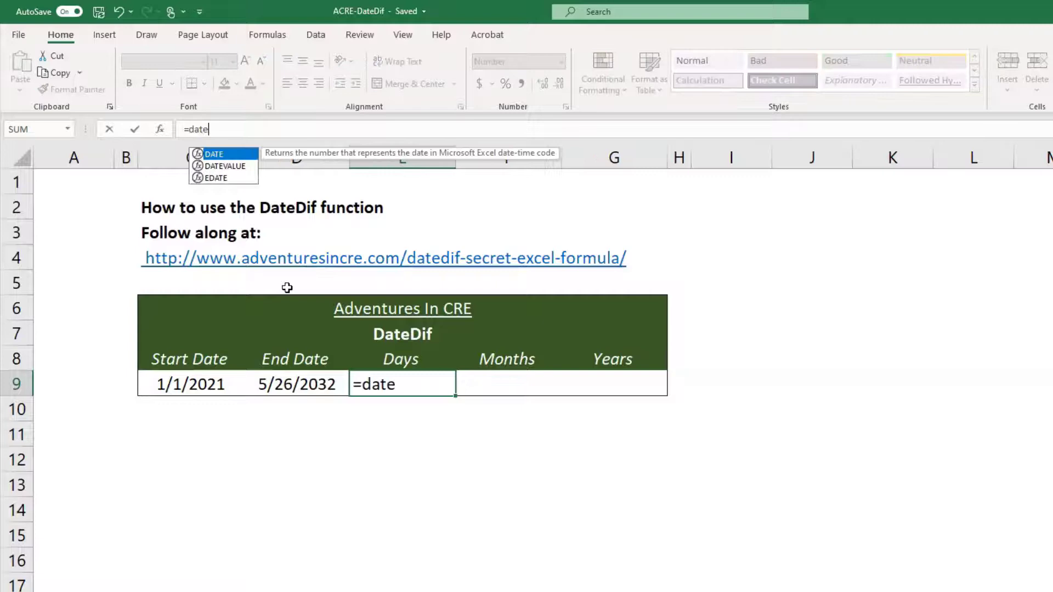
text(dif()
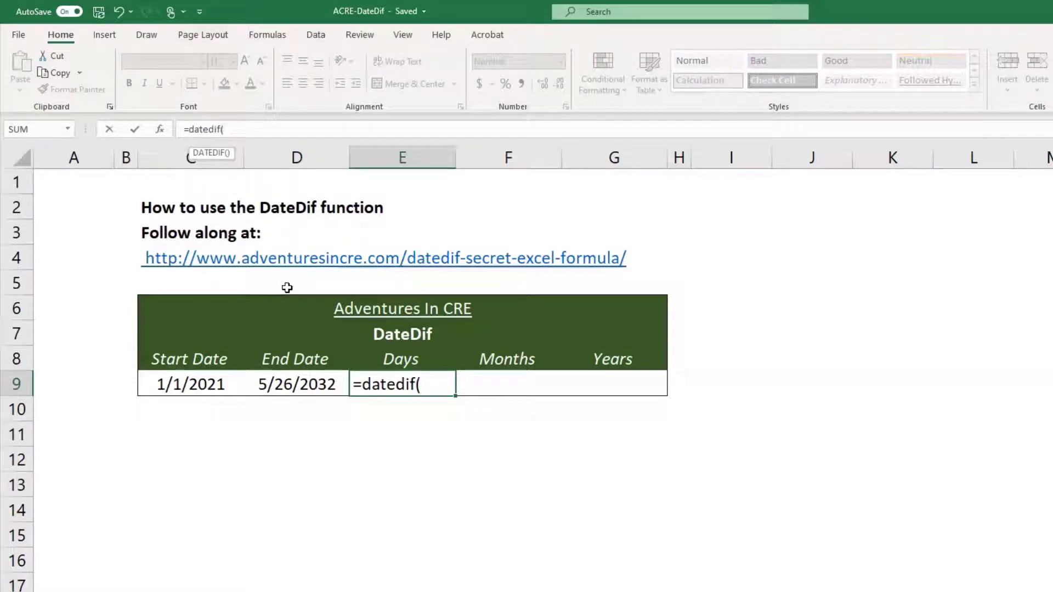
key(Left)
key(Left)
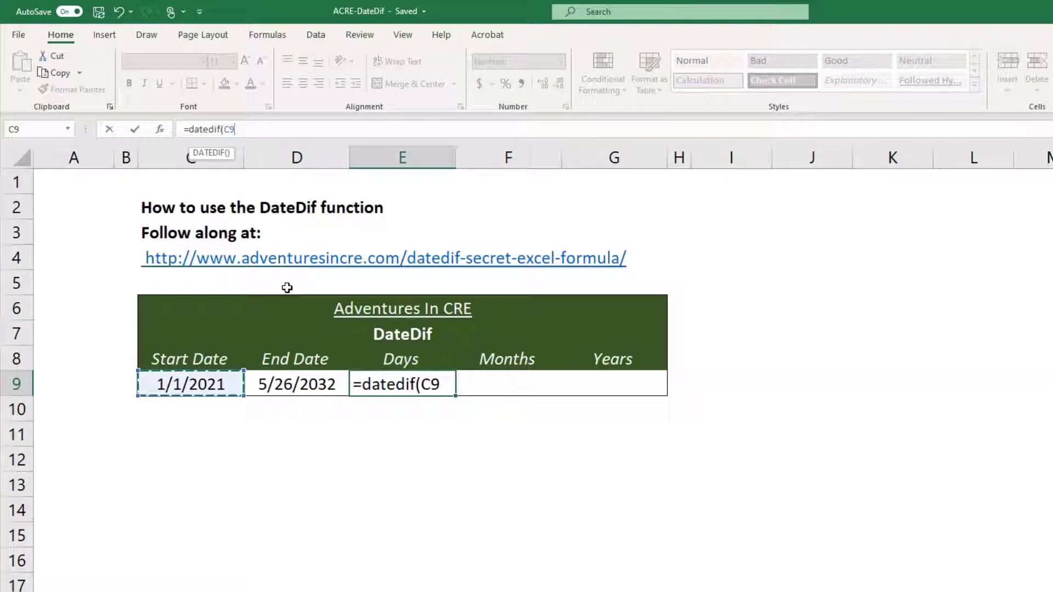
text(,)
key(Left)
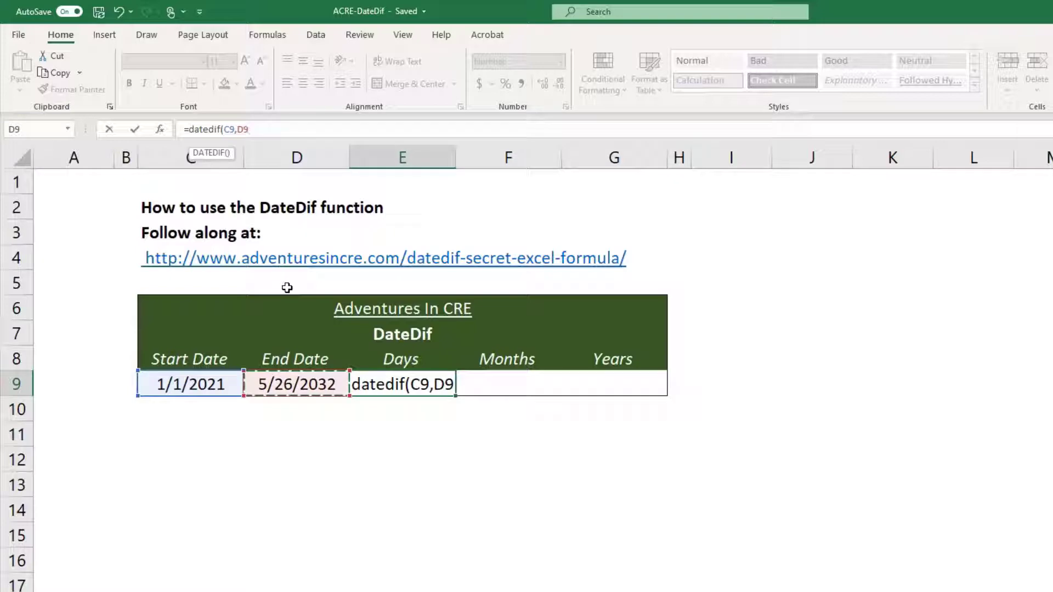
text(,)
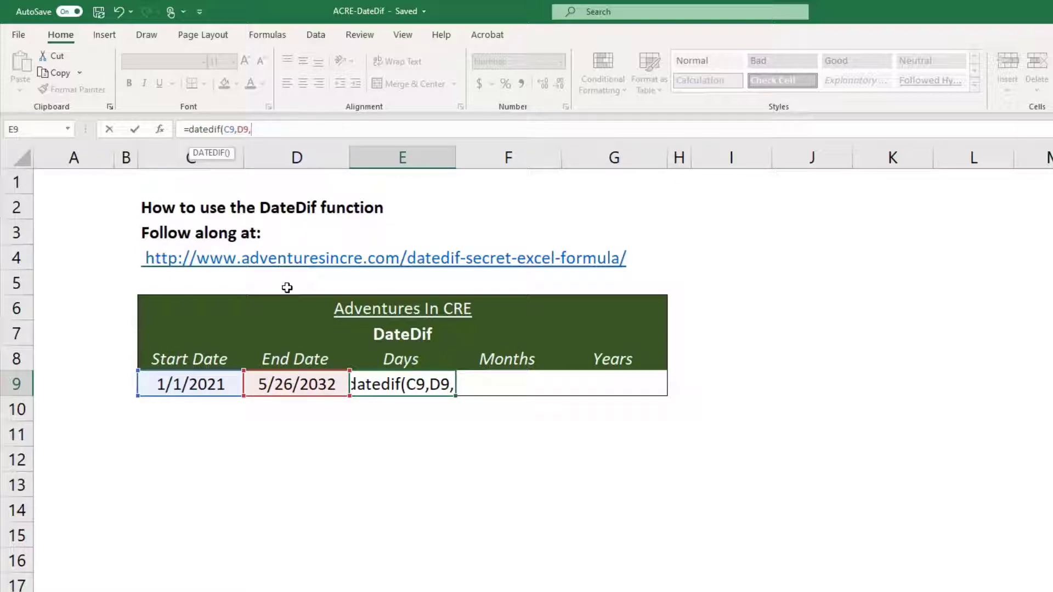
text(")
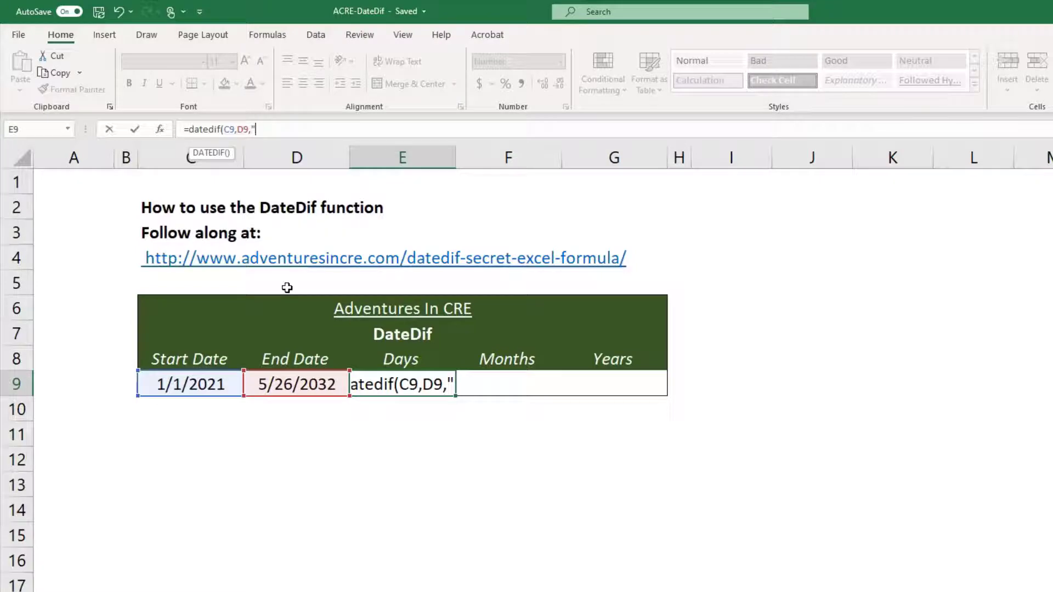
text(d")
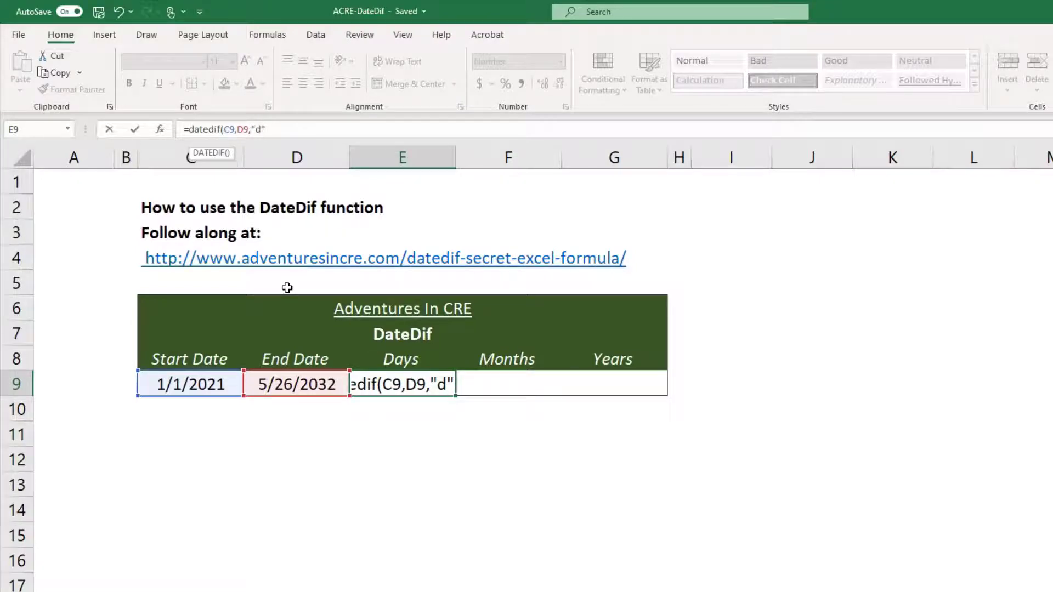
text())
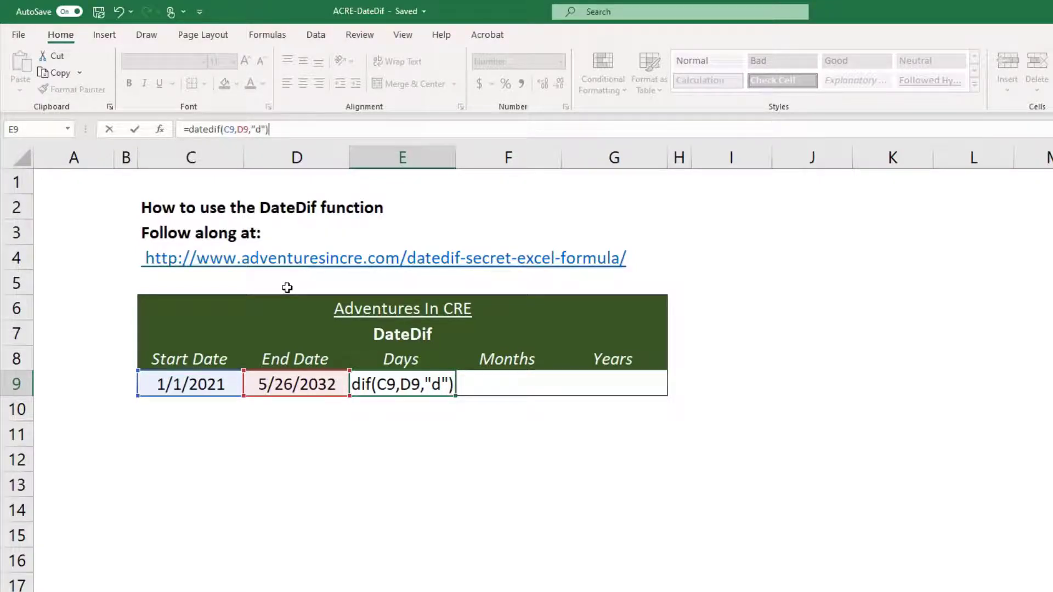
key(Return)
key(Up)
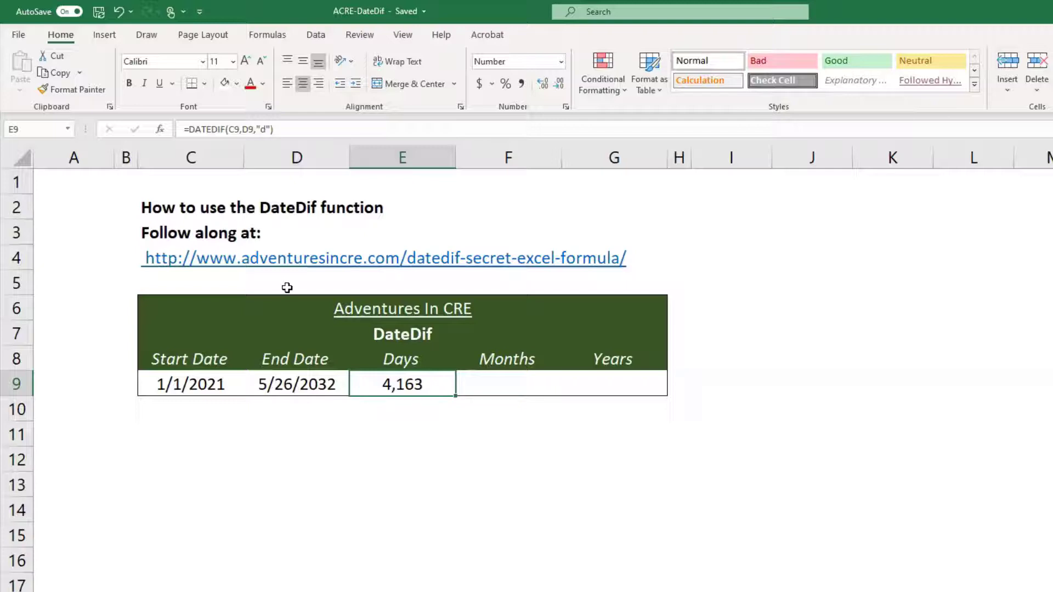
key(Return)
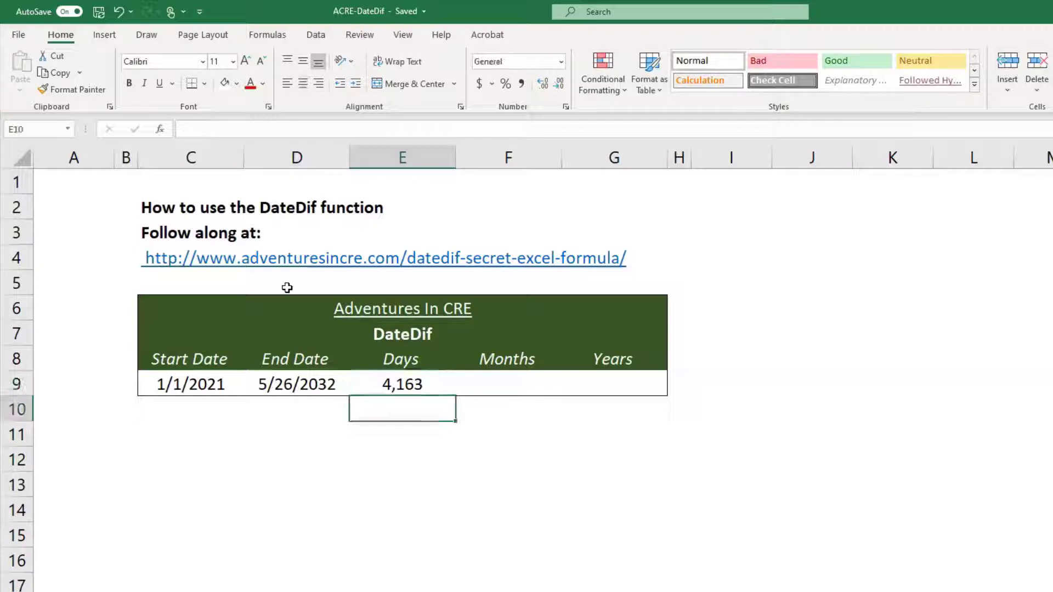
key(Up)
key(Right)
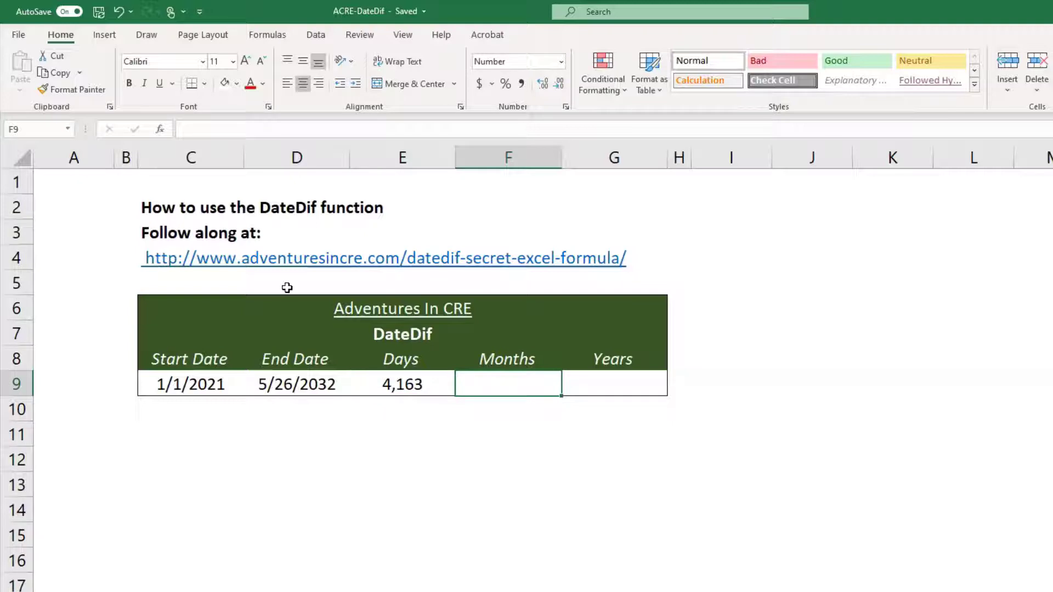
Enter =DATEDIF(C9,D9,"m") in the Months cell F9, returning 136.
text(=date)
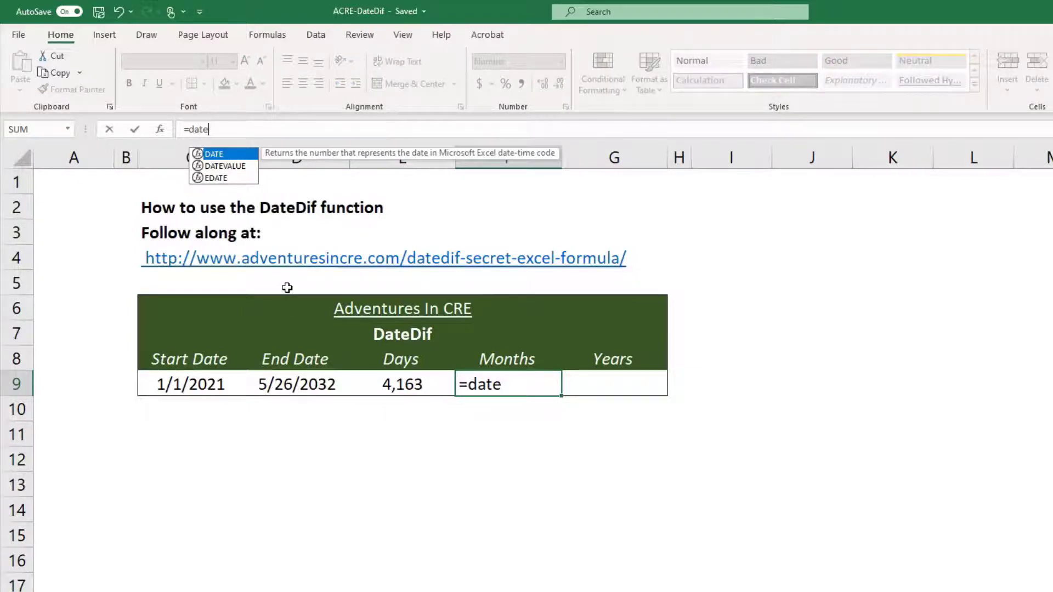
text(d)
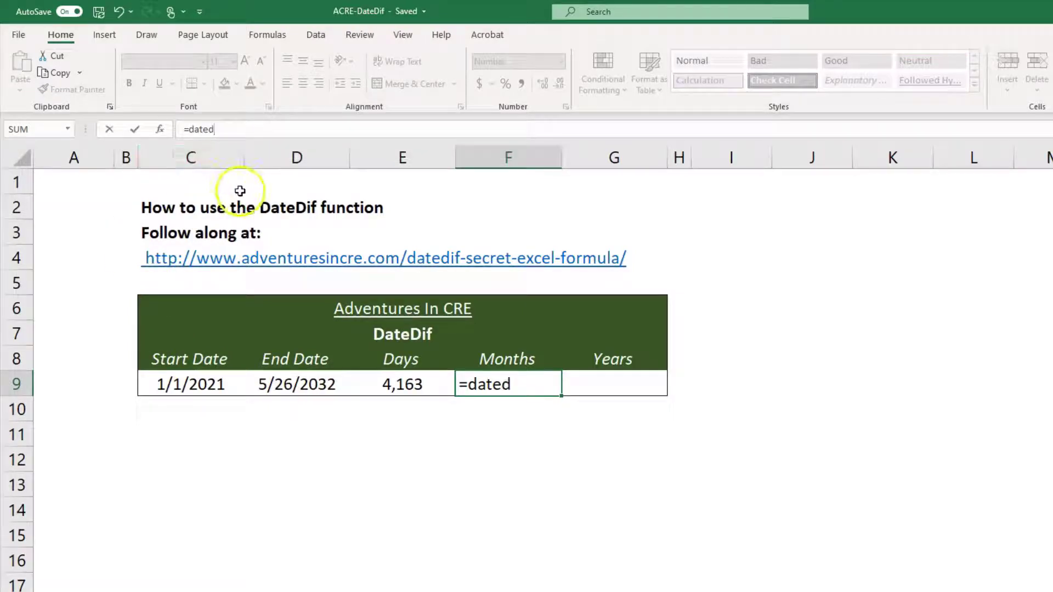
text(()
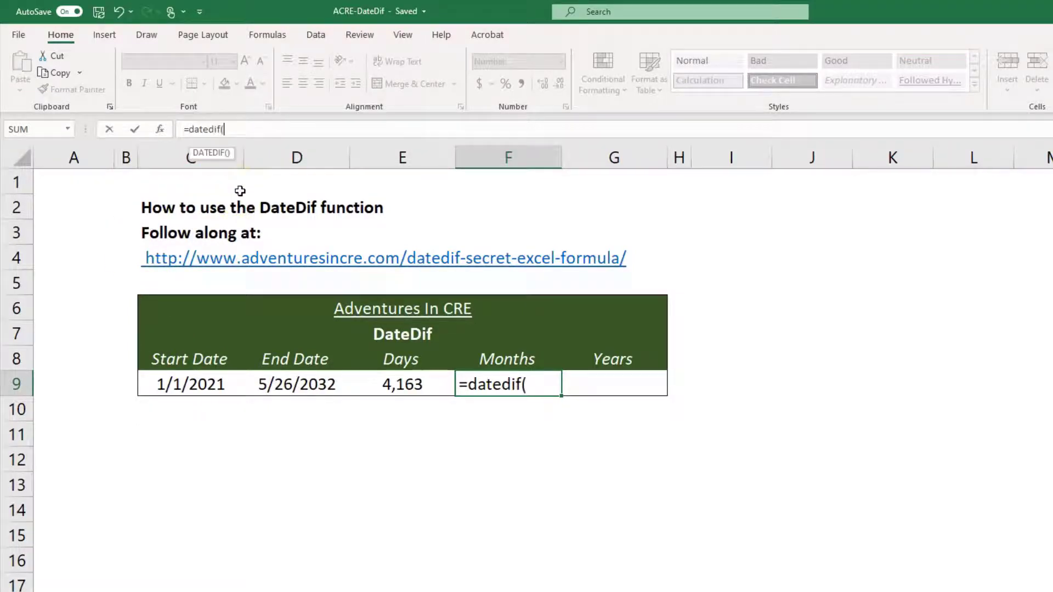
click(188, 387)
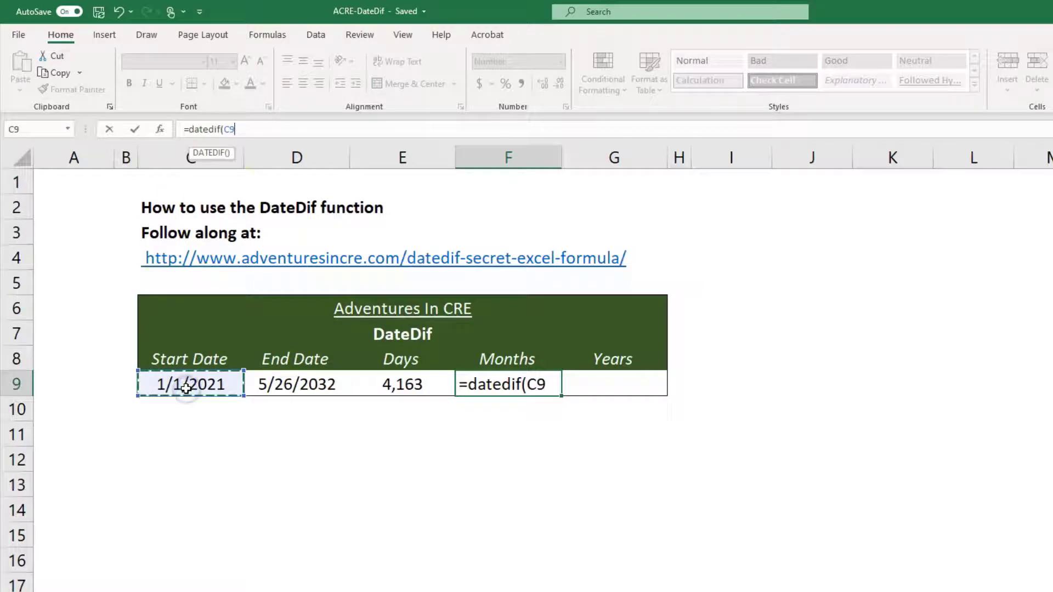
text(,)
click(297, 387)
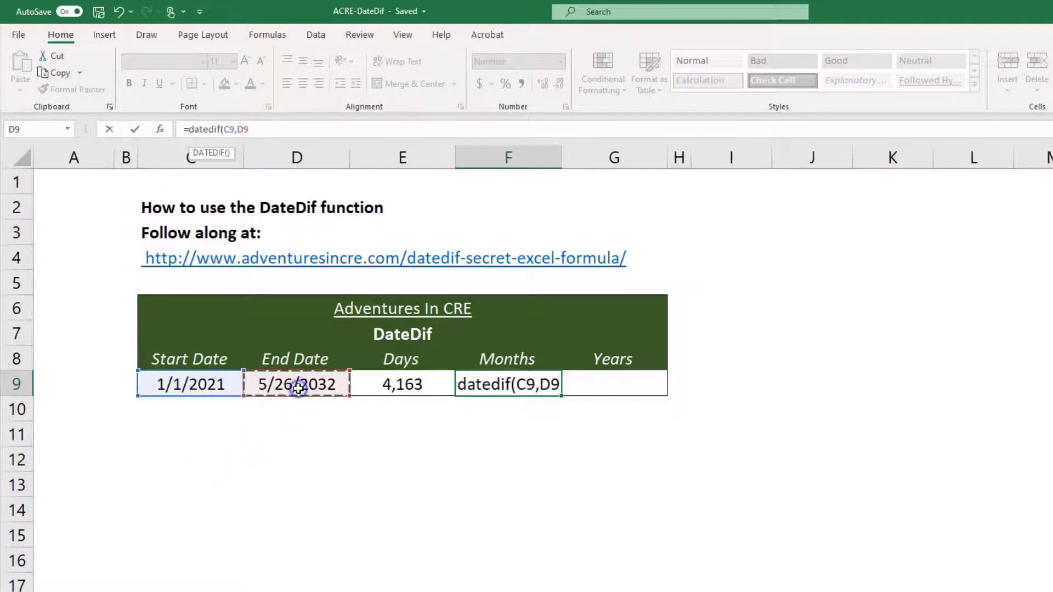
text(,)
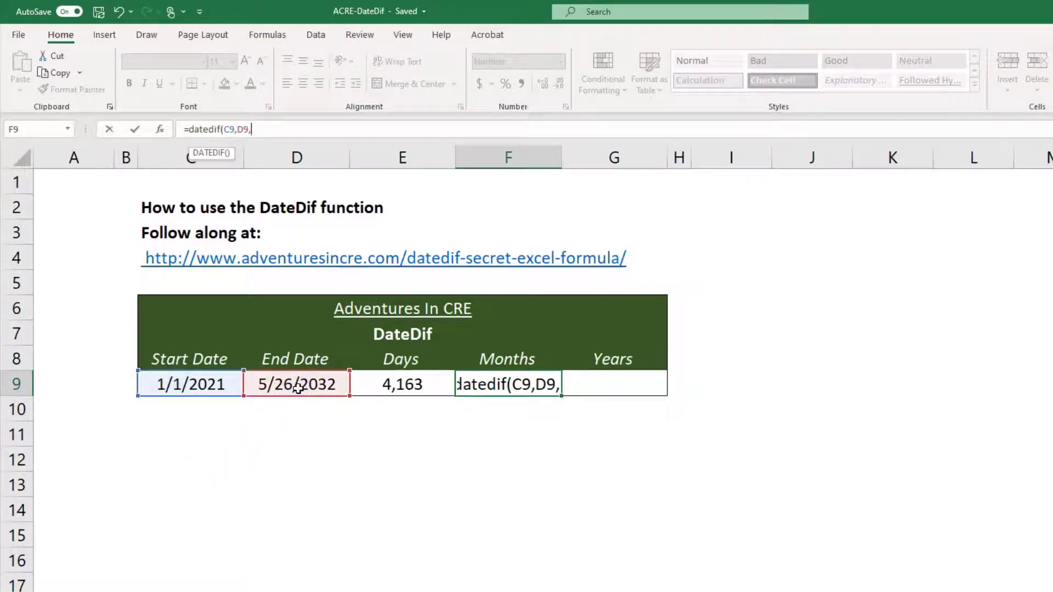
text("m"))
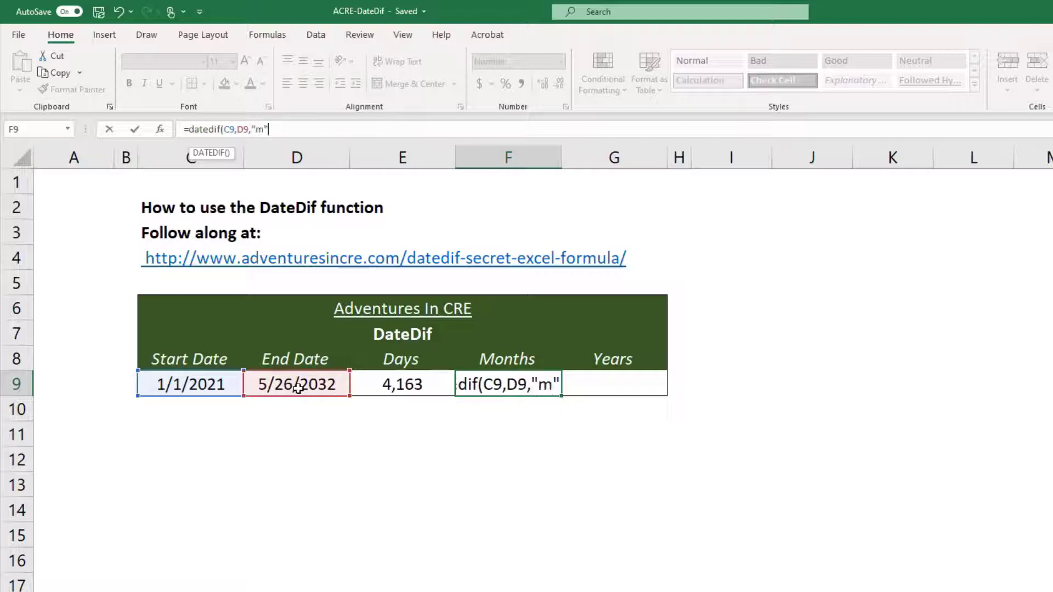
key(Return)
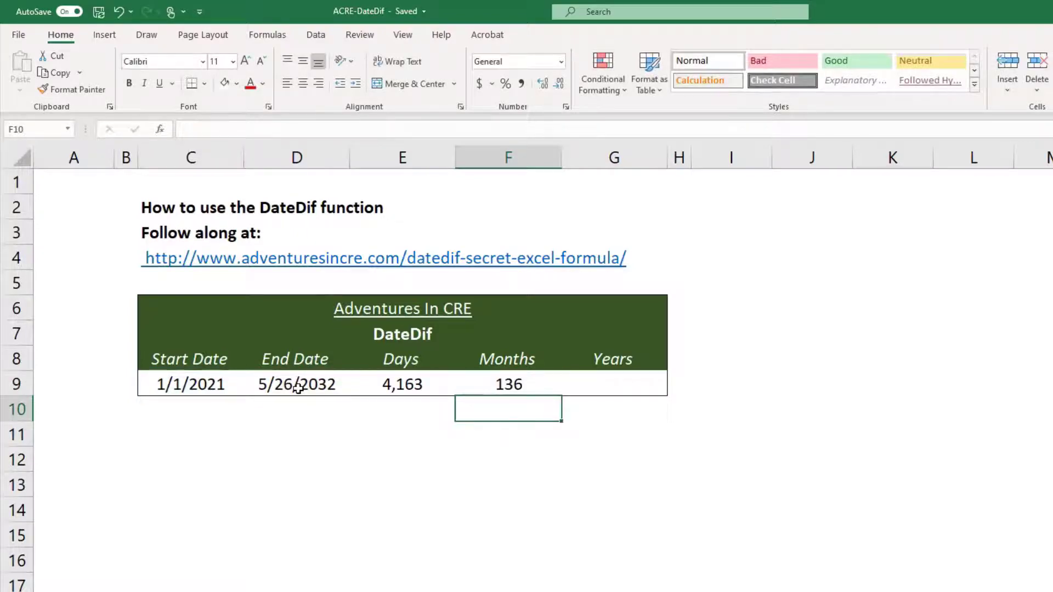
key(Up)
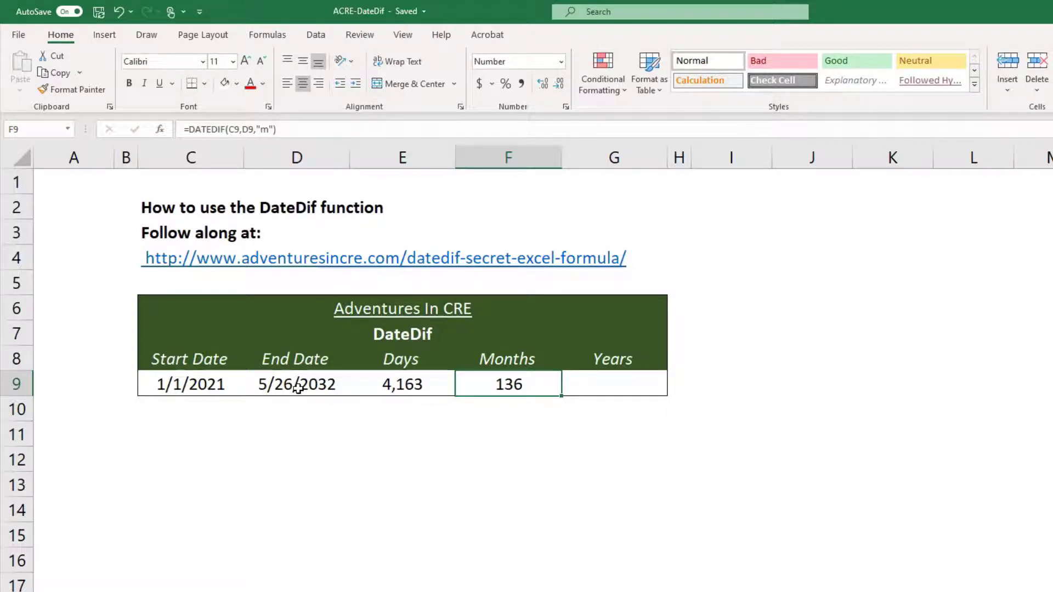
key(Right)
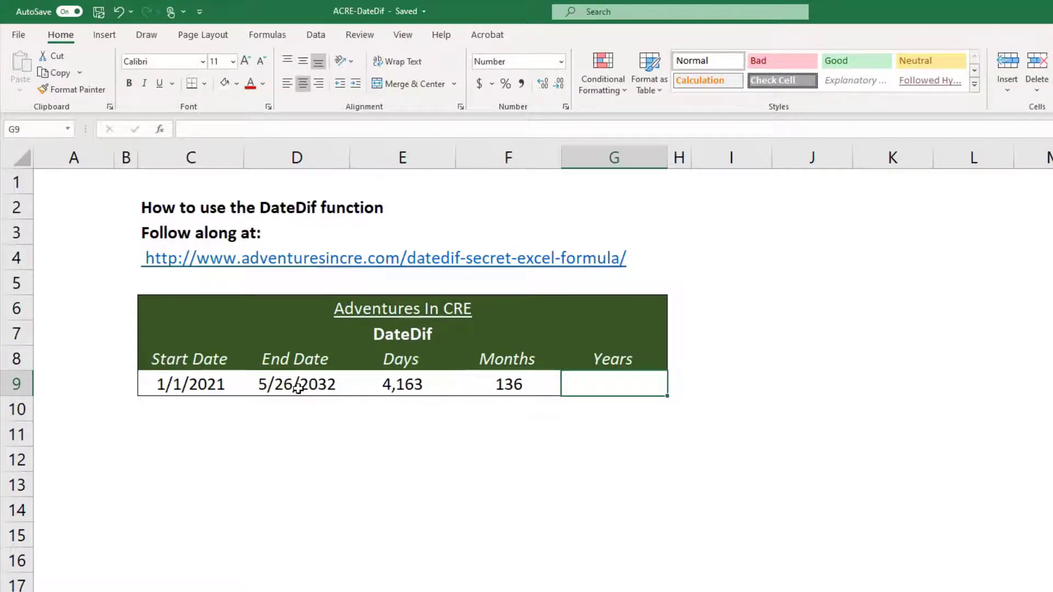
Enter =DATEDIF(C9,D9,"y") in the Years cell G9, returning 11.
key(Left)
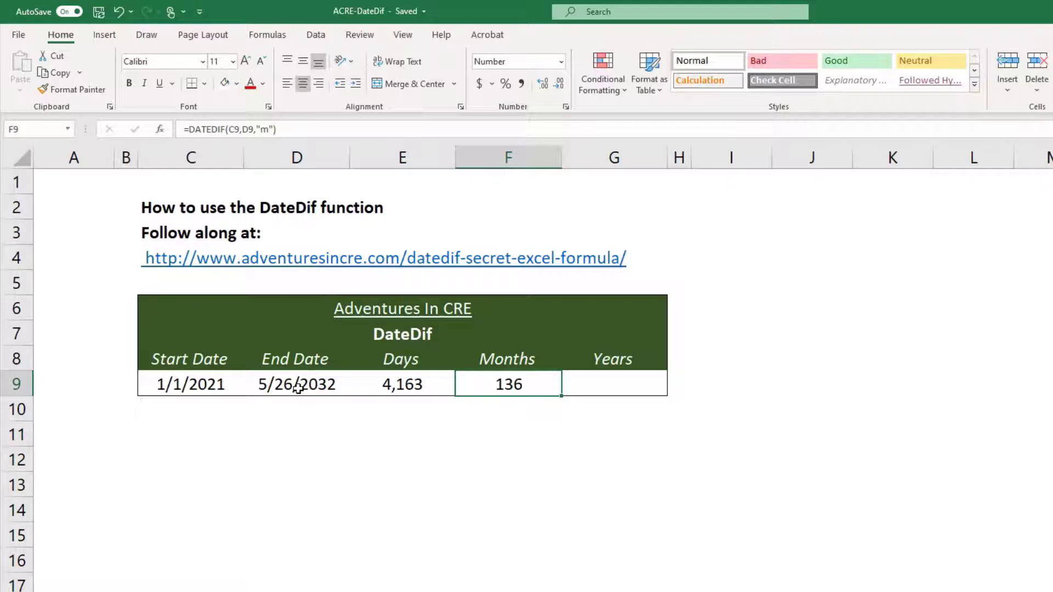
key(Right)
text(=dated)
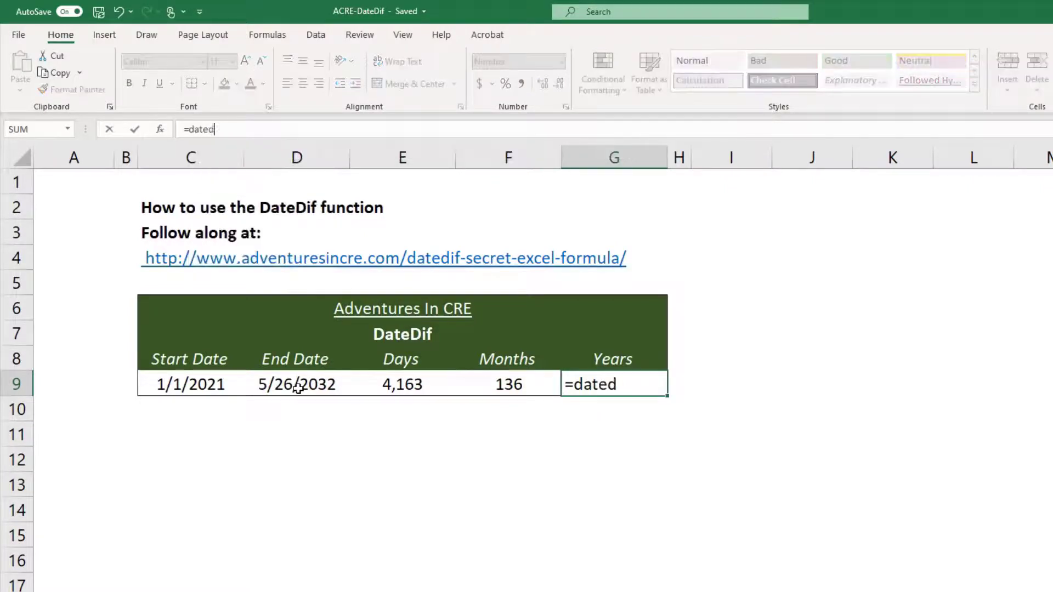
text(if()
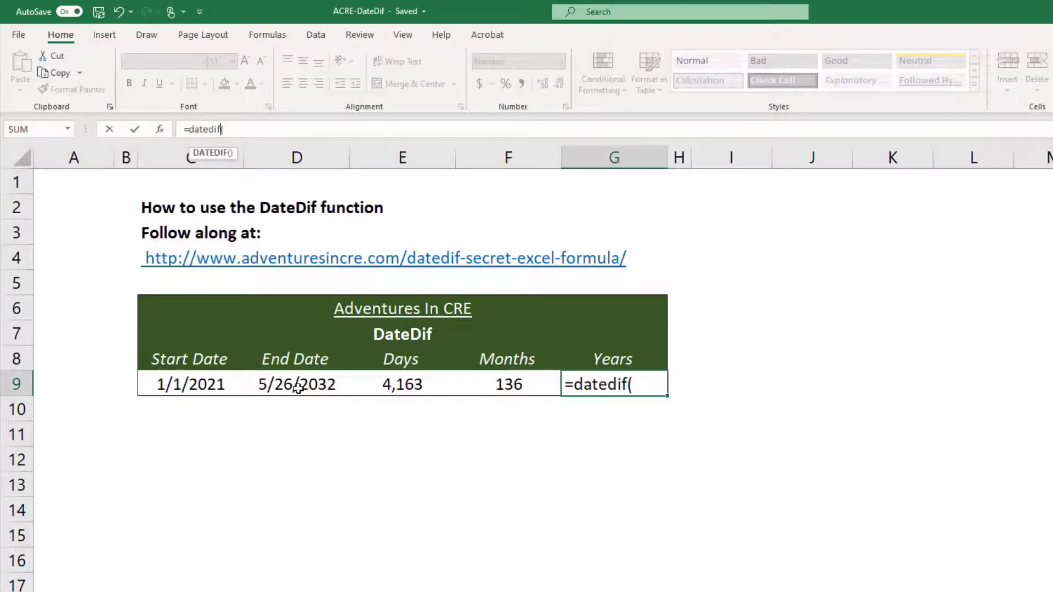
key(Left)
key(Left)
key(Left)
key(Left)
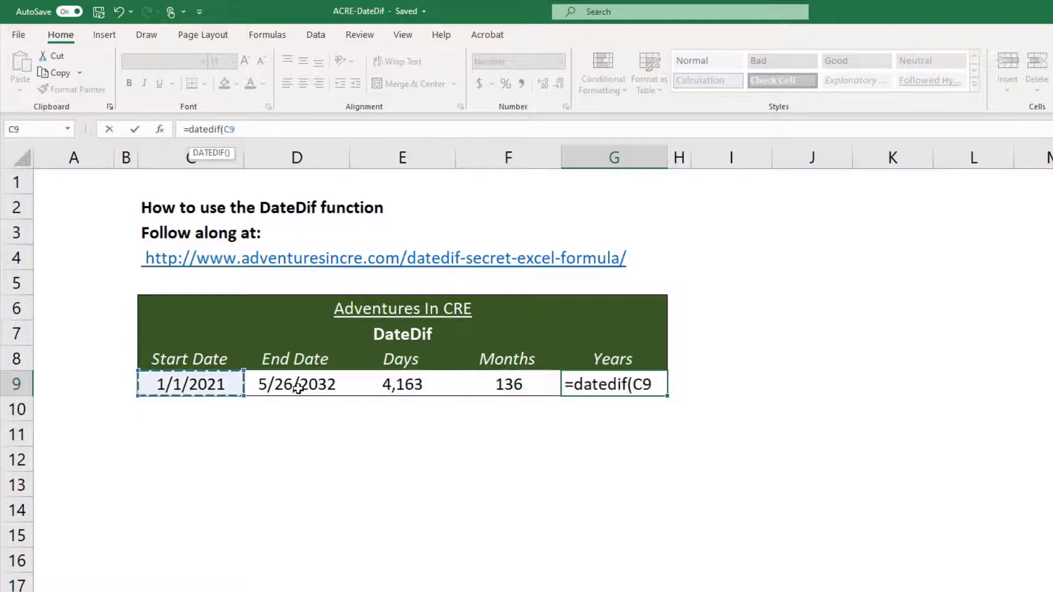
text(,)
key(Left)
key(Left)
key(Left)
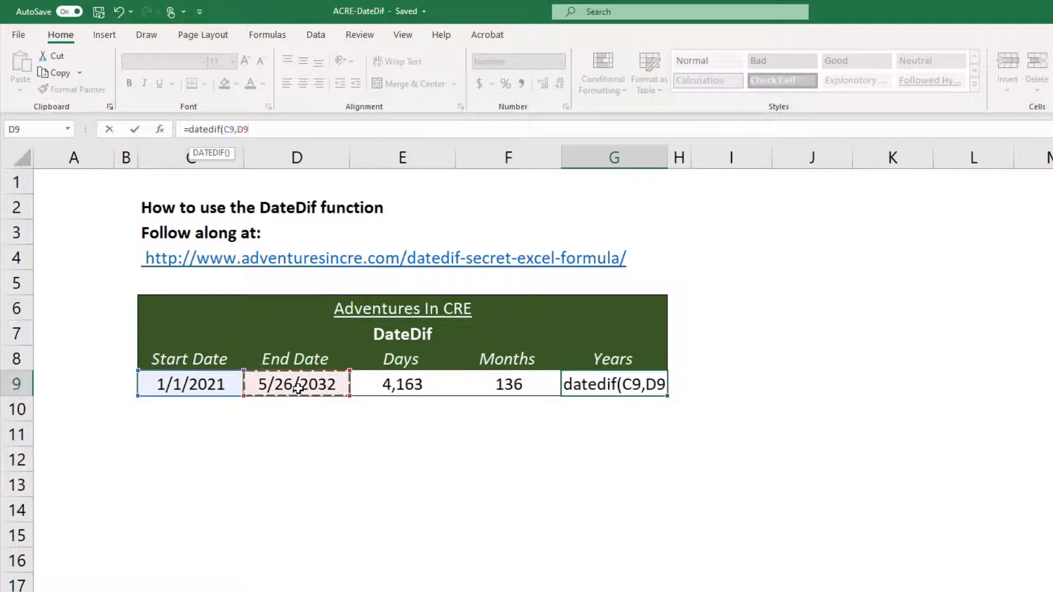
text(,)
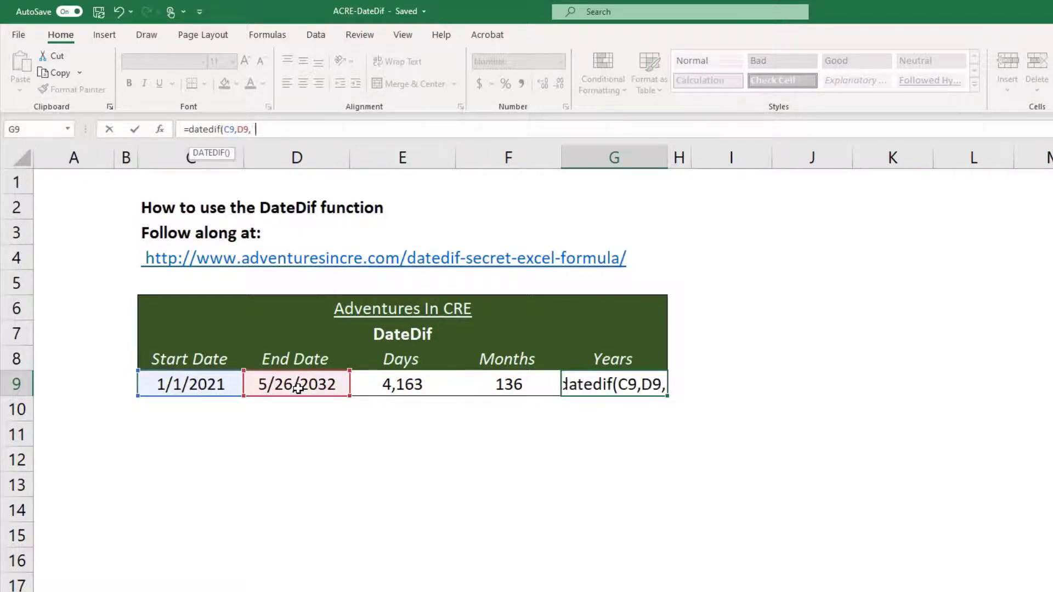
text("y")
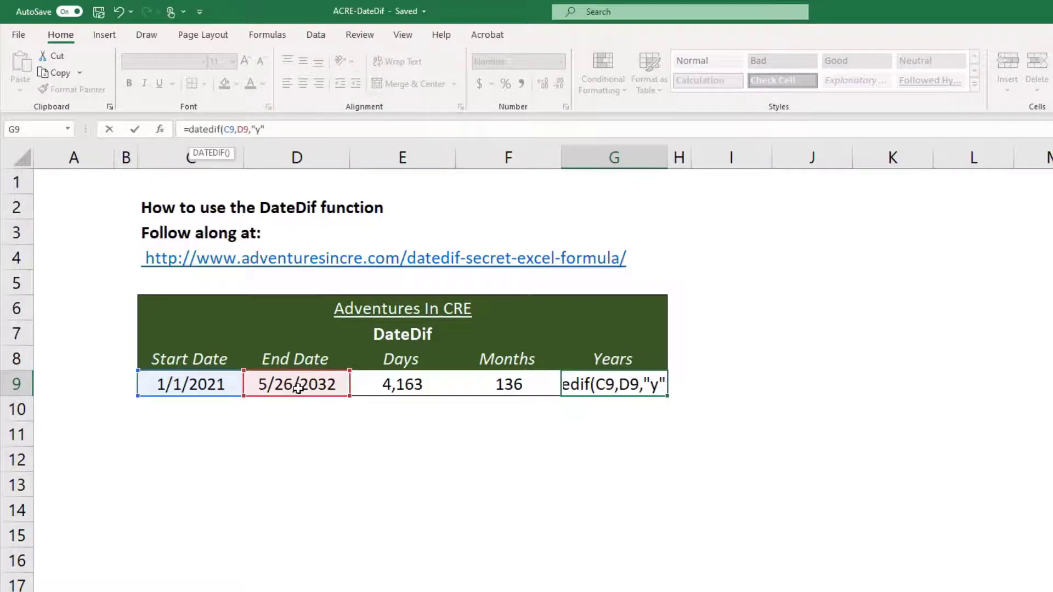
text())
key(Return)
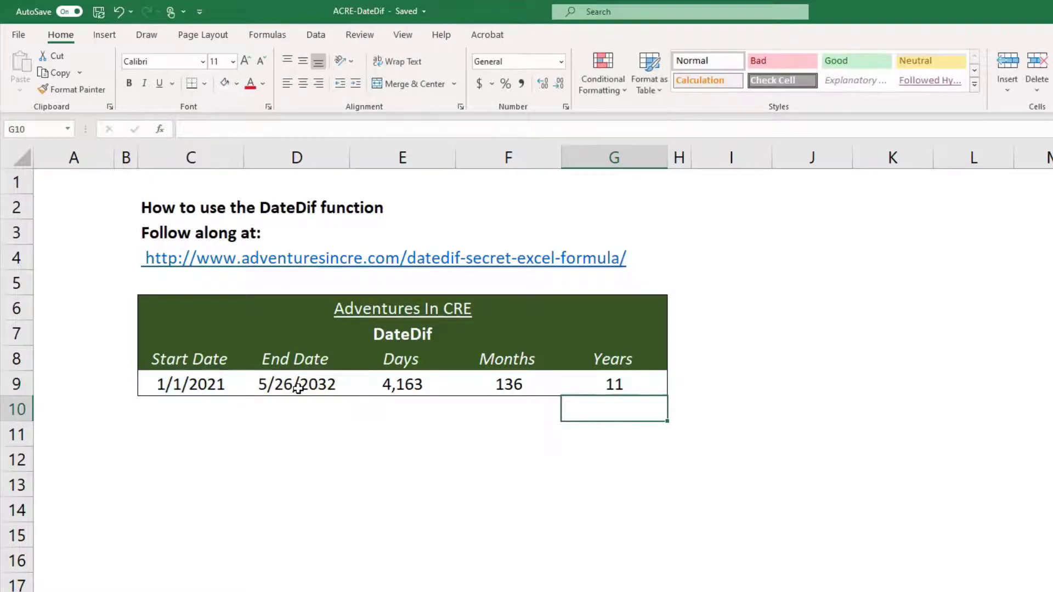
key(Up)
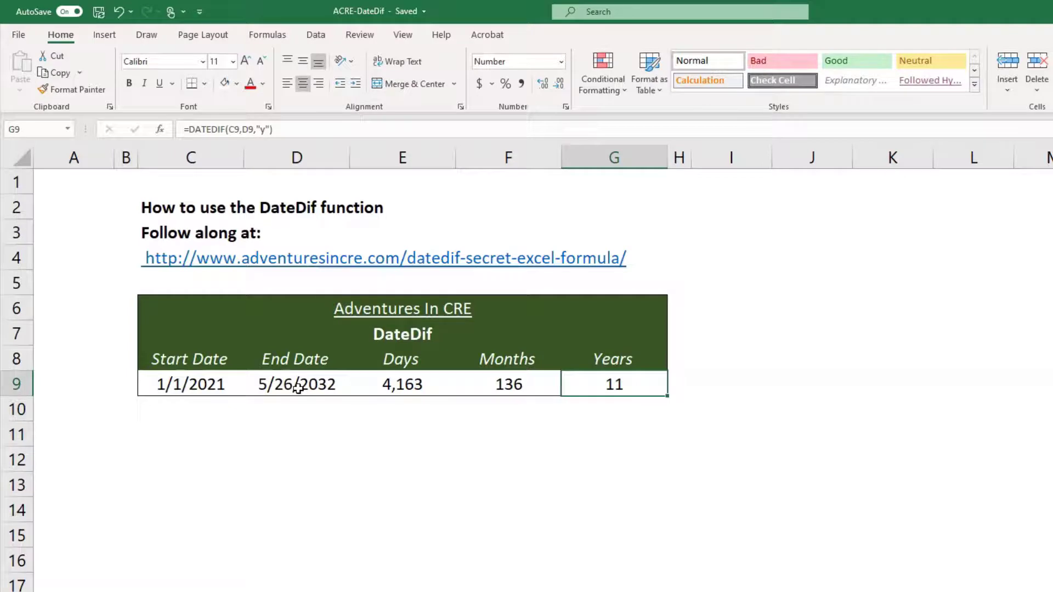
key(Down)
key(Left)
key(Left)
key(Left)
key(Left)
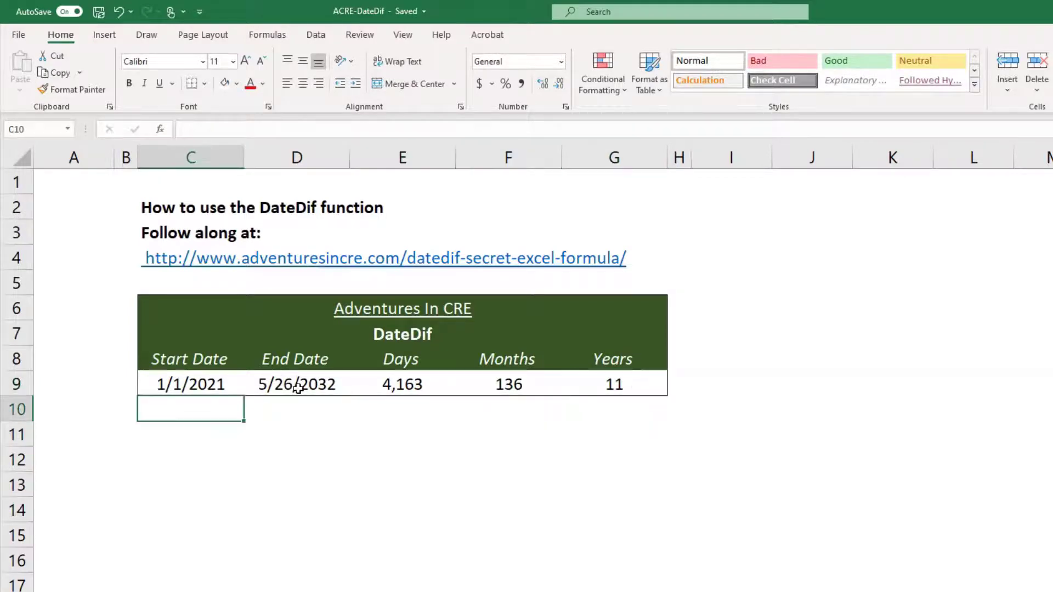
key(Right)
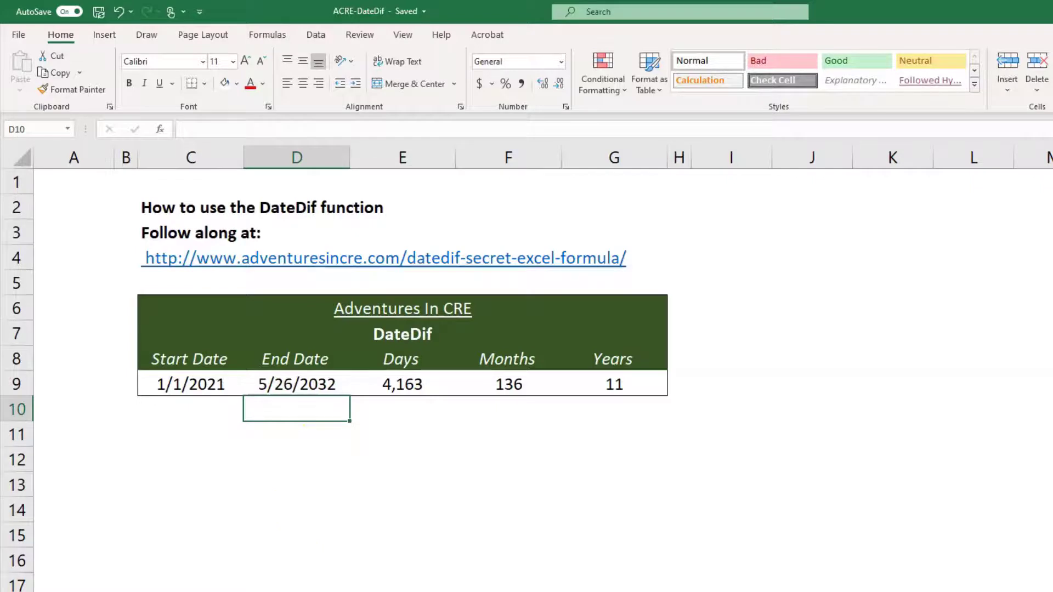
Change the End Date in D9 to 1/2/2021.
key(Up)
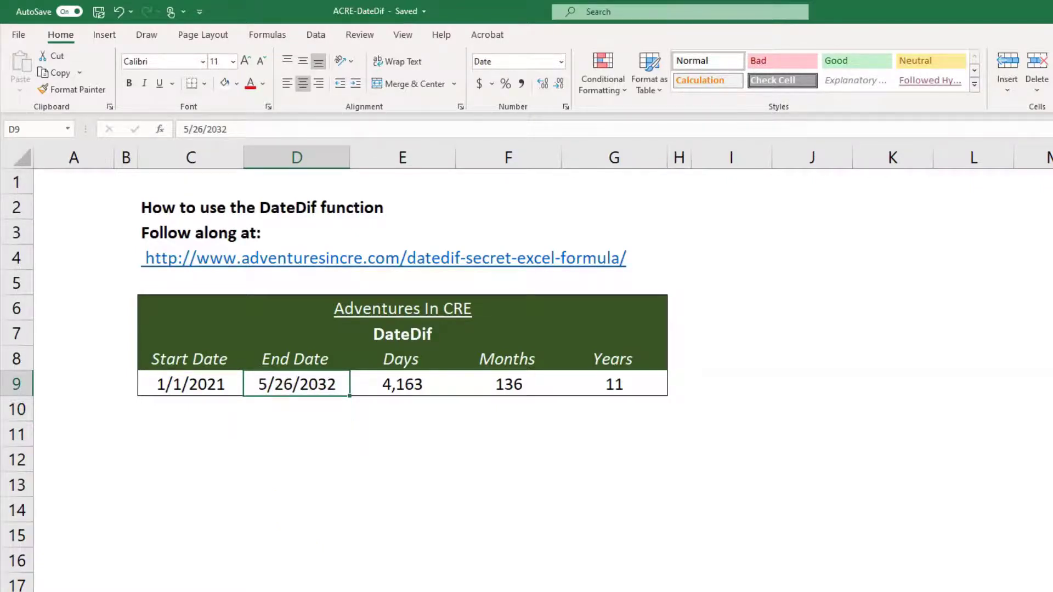
key(Left)
key(Right)
text(1/)
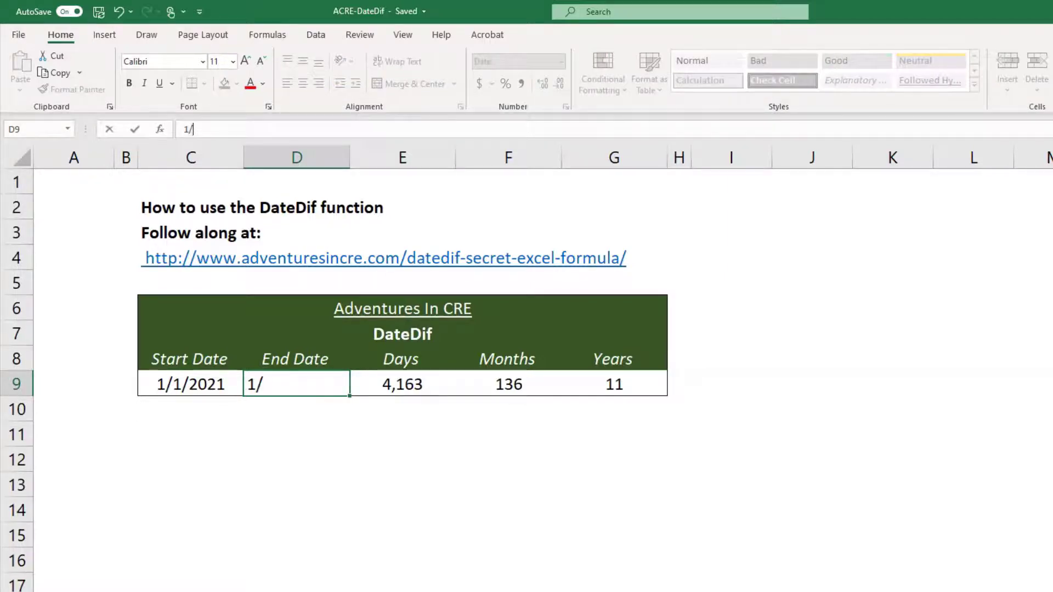
text(2/2021)
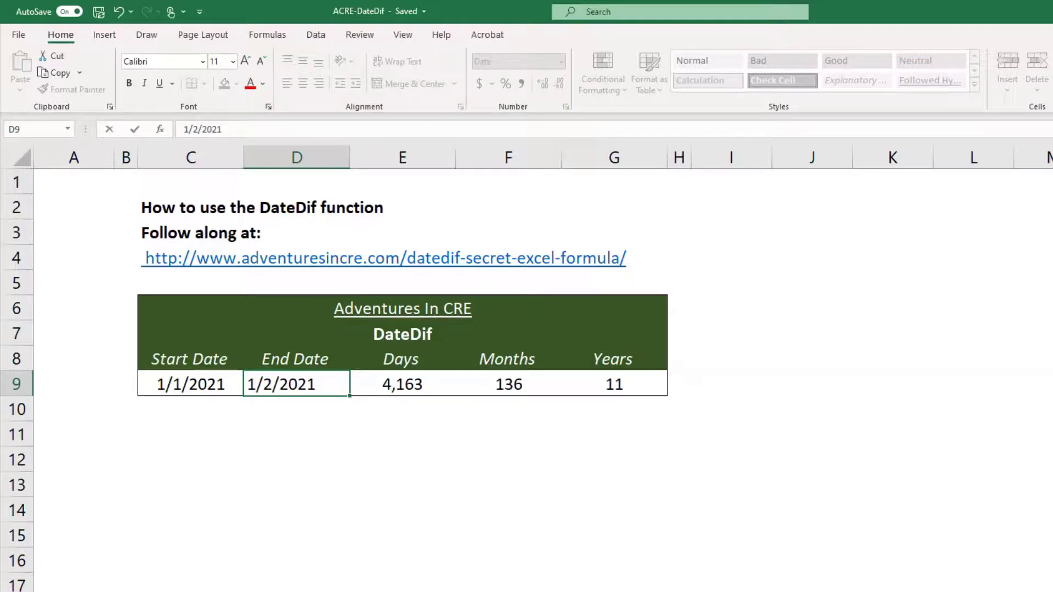
key(Return)
Review the recalculated Days, Months and Years formulas showing 1, 0 and 0.
click(402, 384)
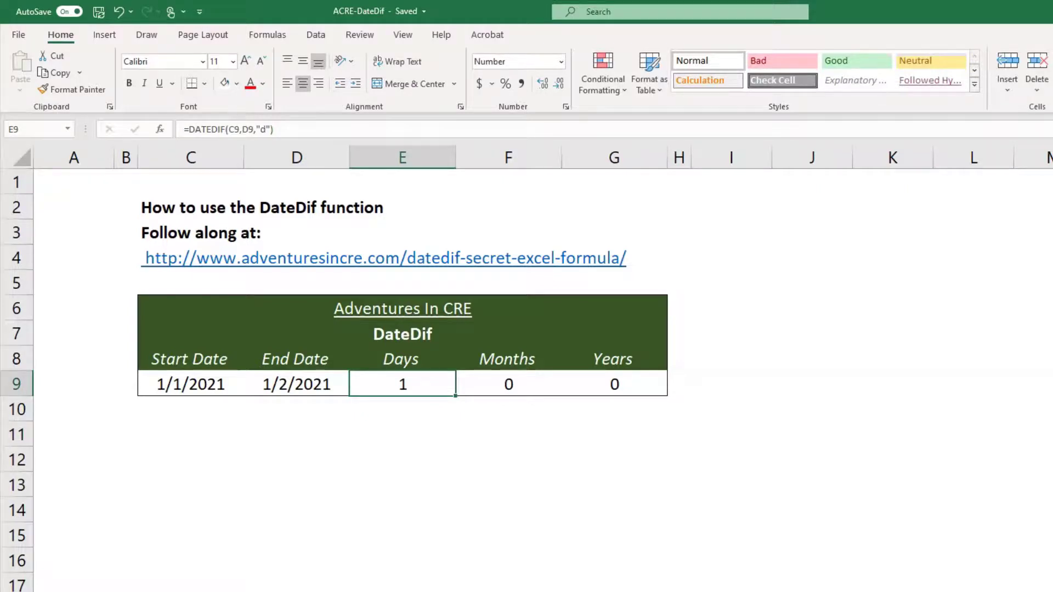
click(508, 384)
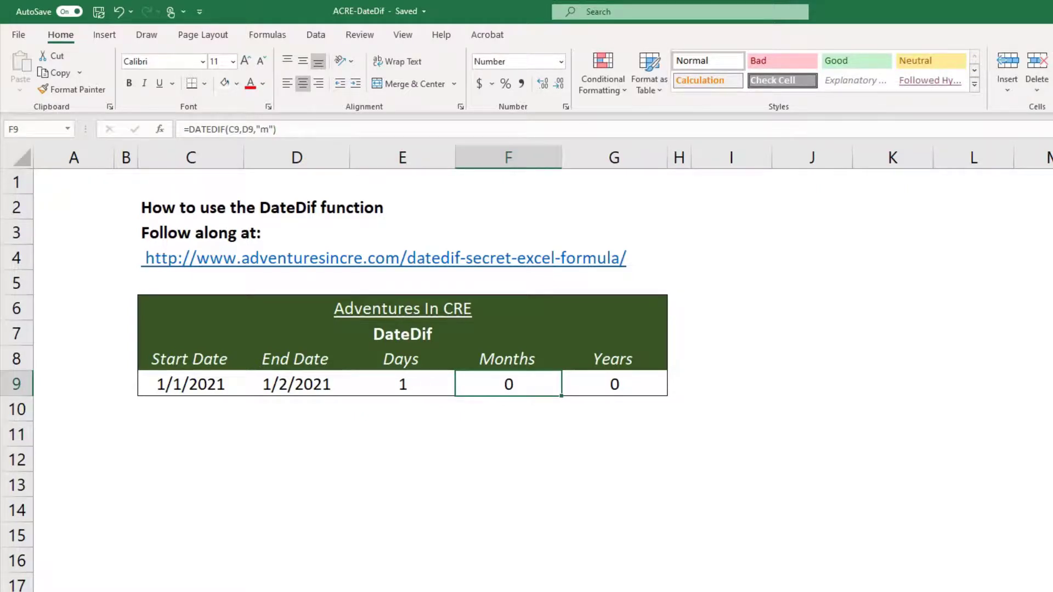
click(614, 383)
click(296, 384)
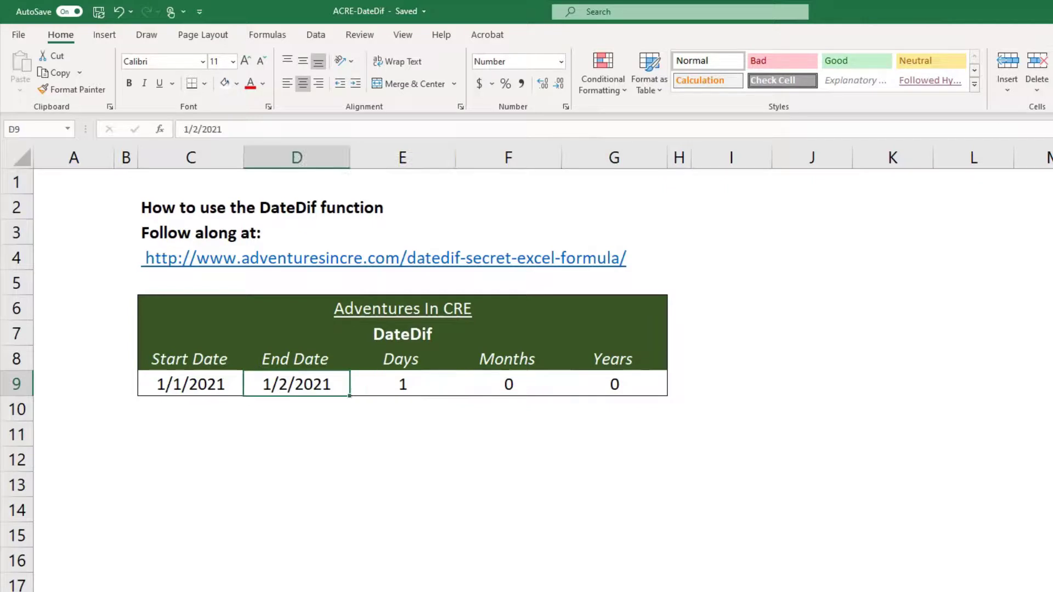
Change the End Date to 2/2/2021 and check the Days and Months results.
key(F2)
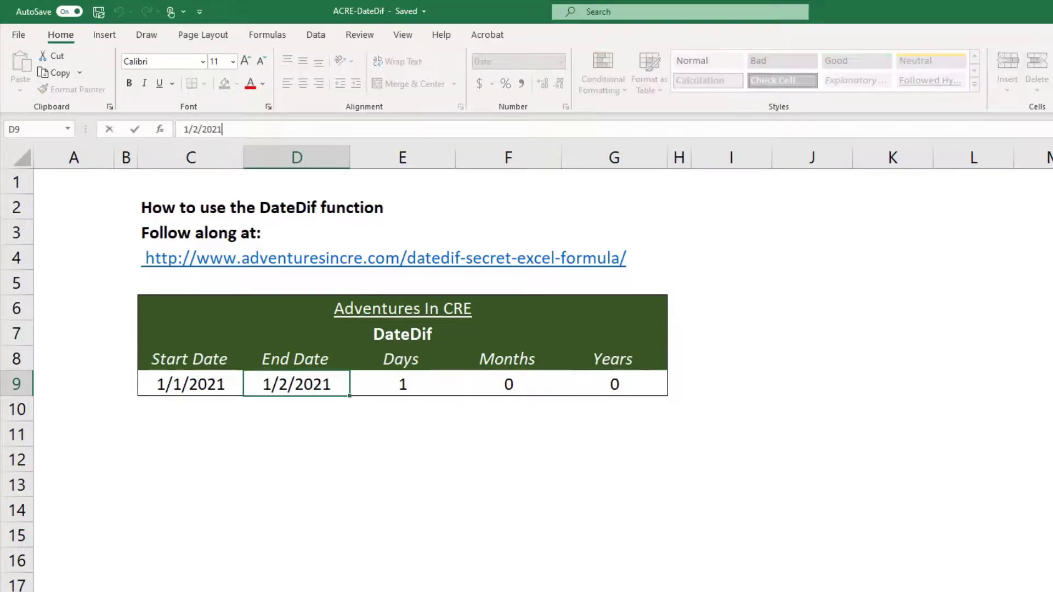
key(Left)
key(Left)
key(Left)
key(Left)
key(Left)
key(Left)
key(Left)
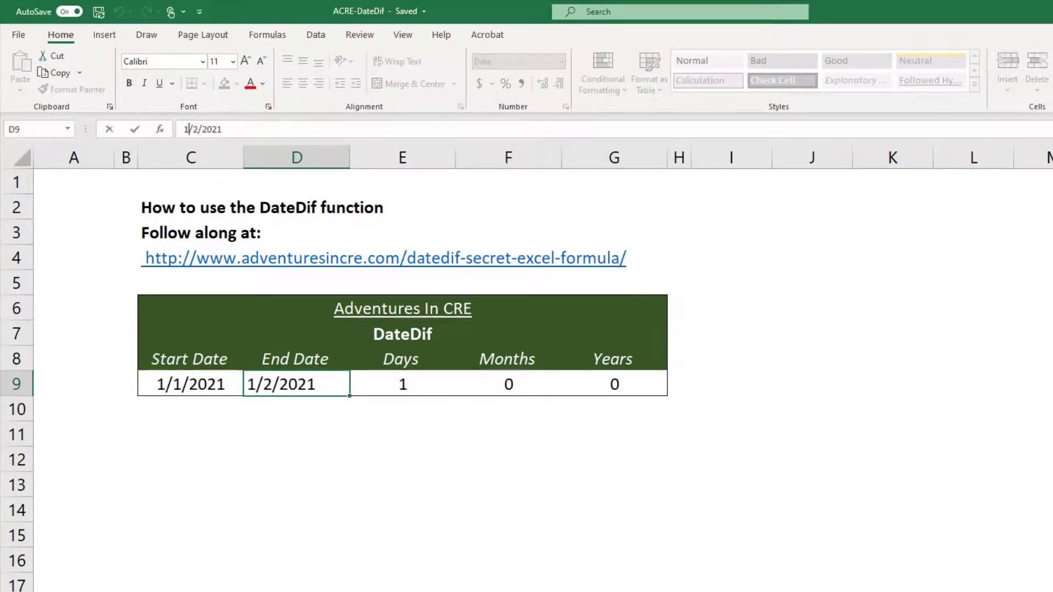
key(BackSpace)
text(2)
key(Return)
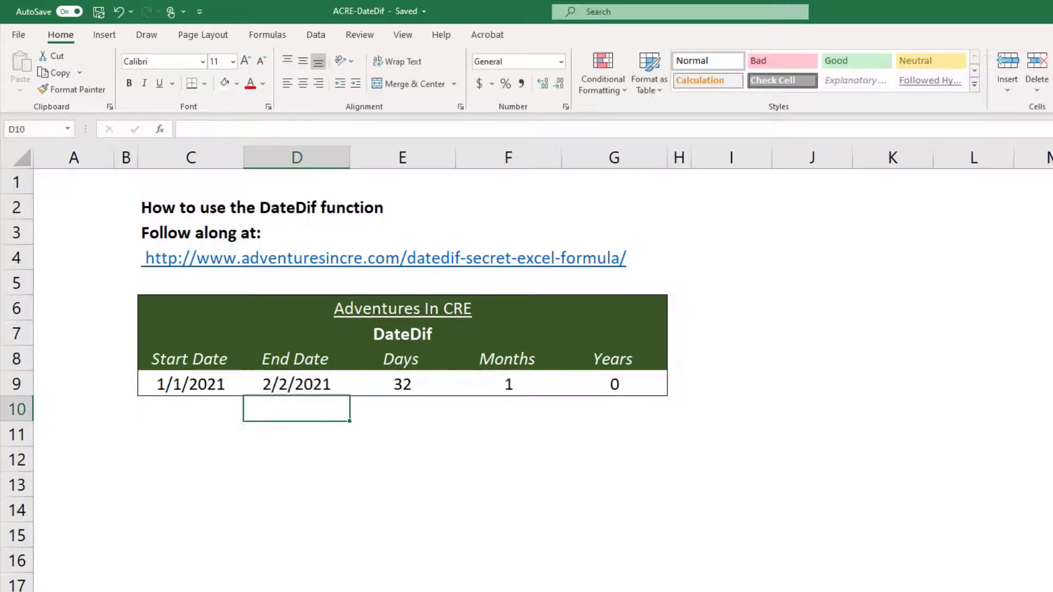
click(296, 383)
click(402, 384)
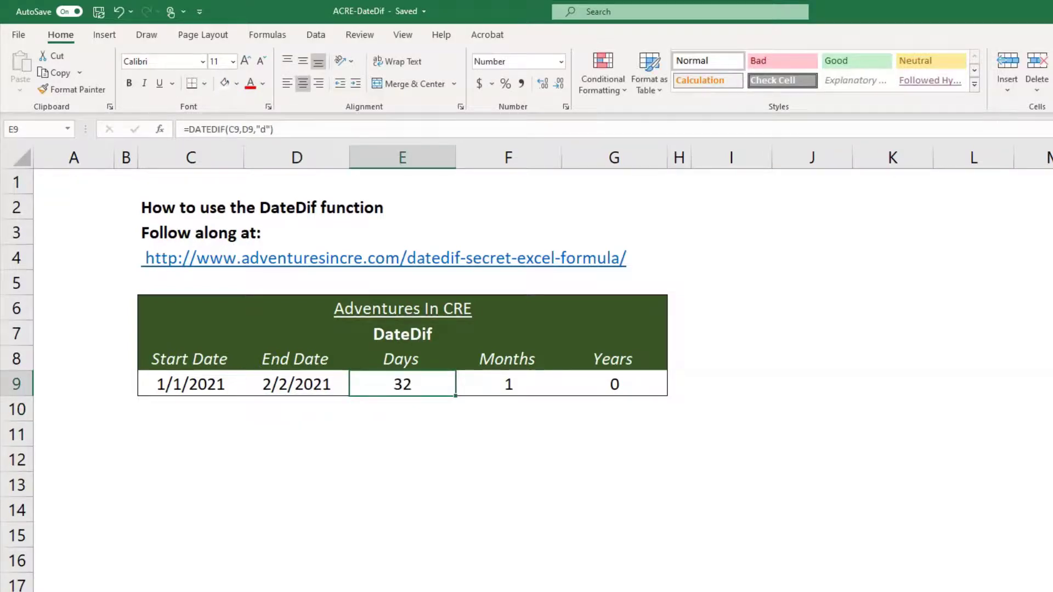
click(508, 383)
click(402, 384)
click(296, 384)
Change the End Date to 2/1/2021.
key(F2)
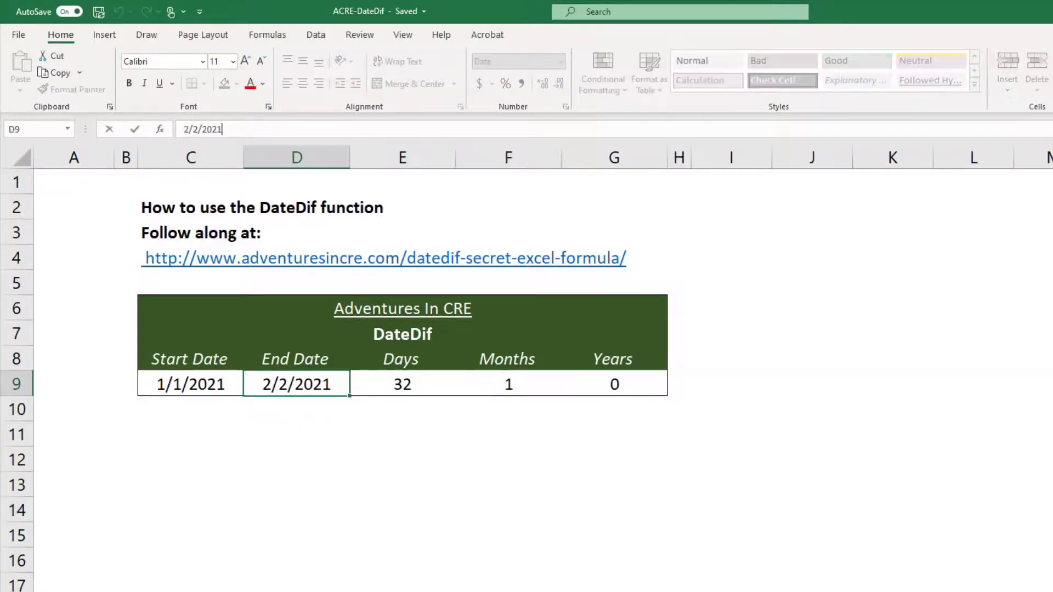
key(Left)
key(Left)
key(Left)
key(Left)
key(Left)
key(BackSpace)
text(1)
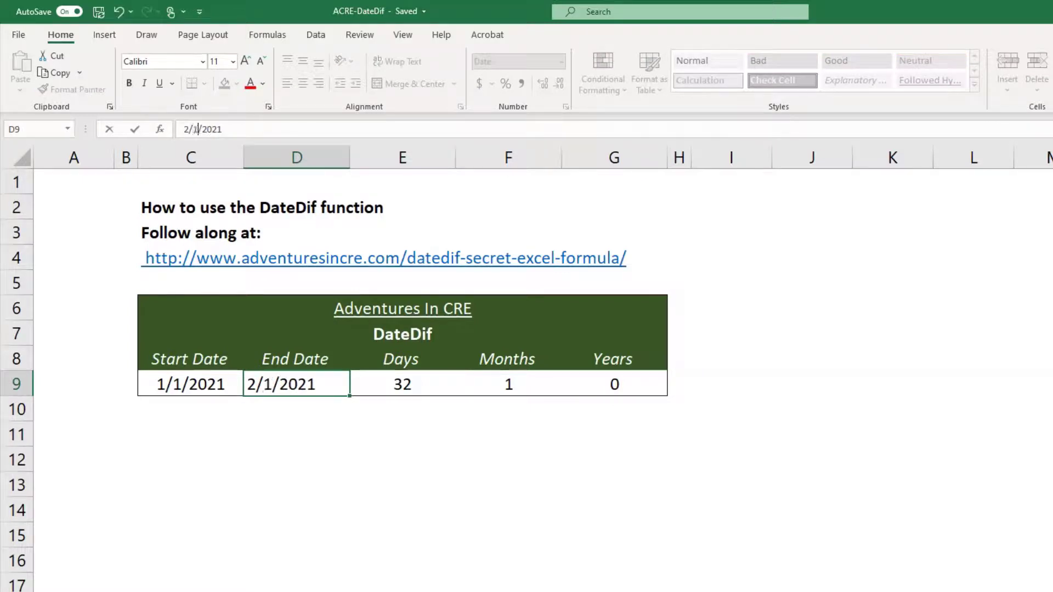
key(Return)
click(296, 383)
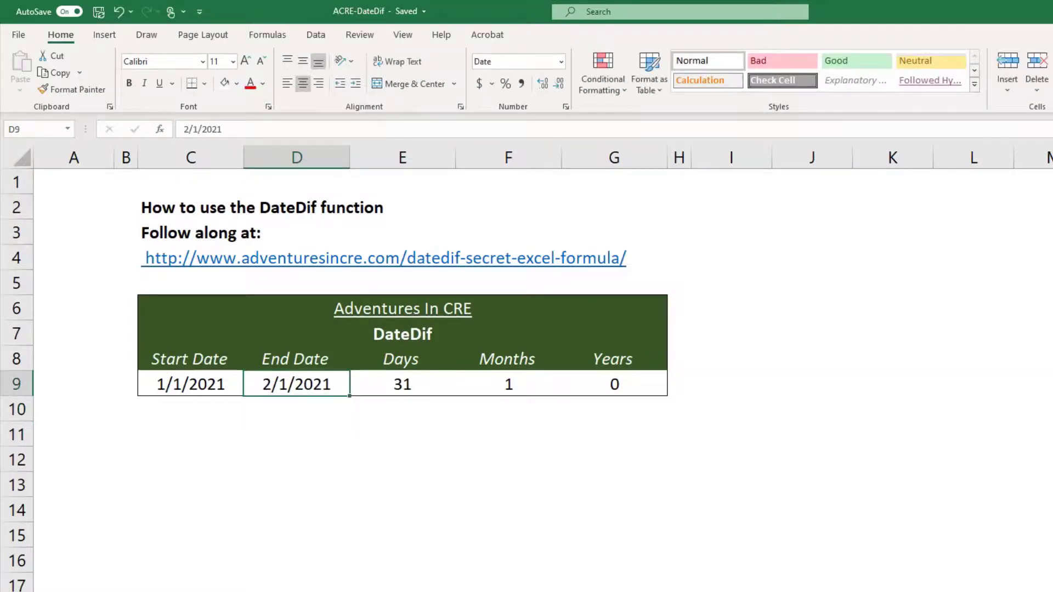
key(F2)
key(Left)
key(Left)
key(Left)
key(Left)
key(Left)
key(Left)
key(Left)
key(Left)
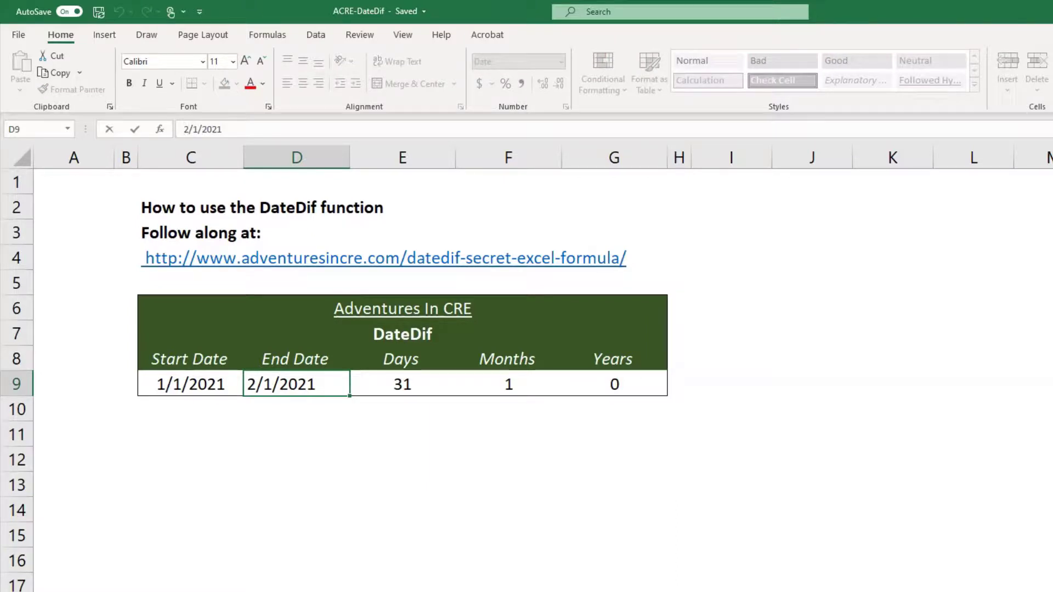
key(Return)
key(Up)
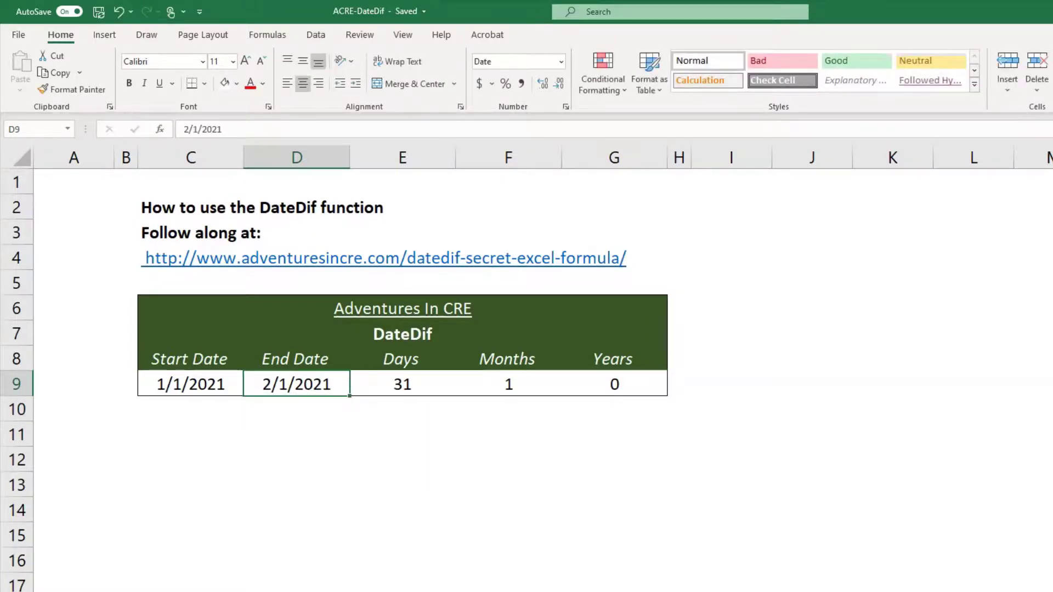
Change the End Date to 1/31/2021 and glance at the Months result.
key(F2)
key(Left)
key(Left)
key(Left)
key(Left)
key(Left)
key(Left)
key(Left)
key(BackSpace)
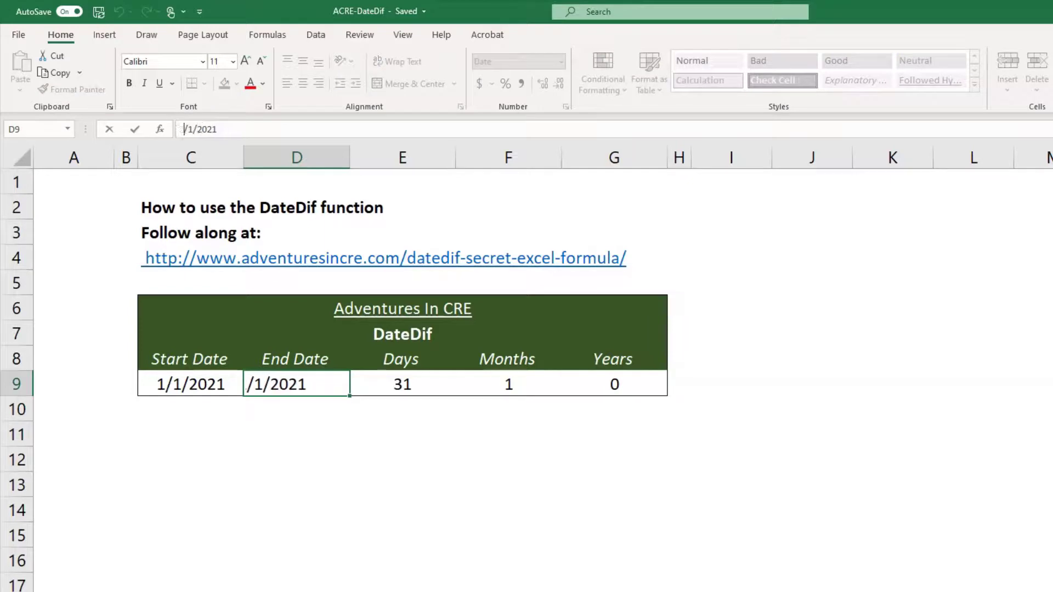
text(1/3)
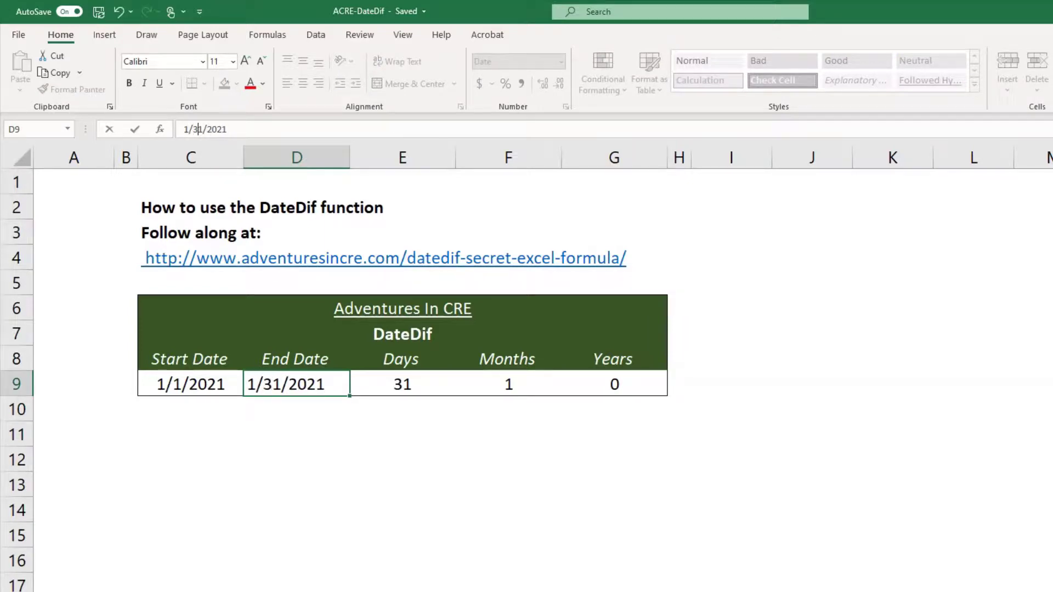
key(Return)
key(Up)
key(Right)
key(Right)
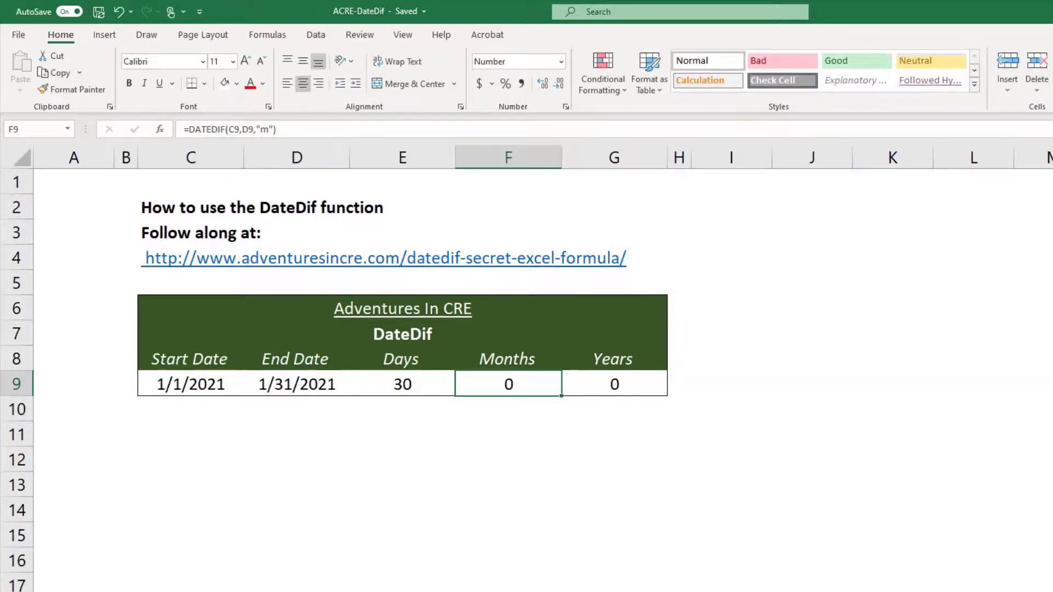
key(Left)
key(Left)
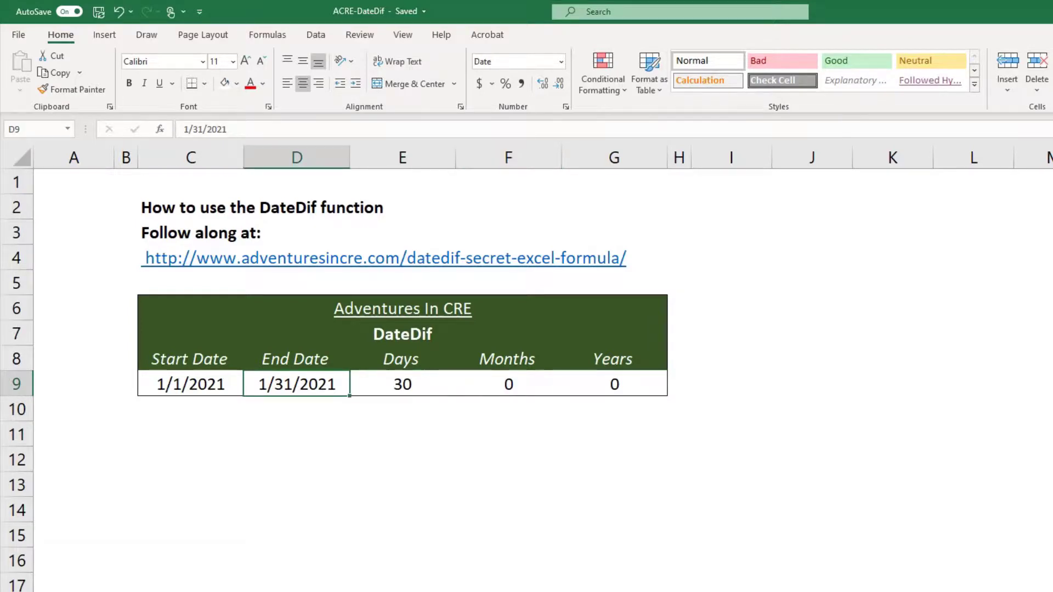
Change the End Date to 12/31/2021, giving 364 days, 11 months and 0 years.
click(198, 130)
key(Left)
key(Left)
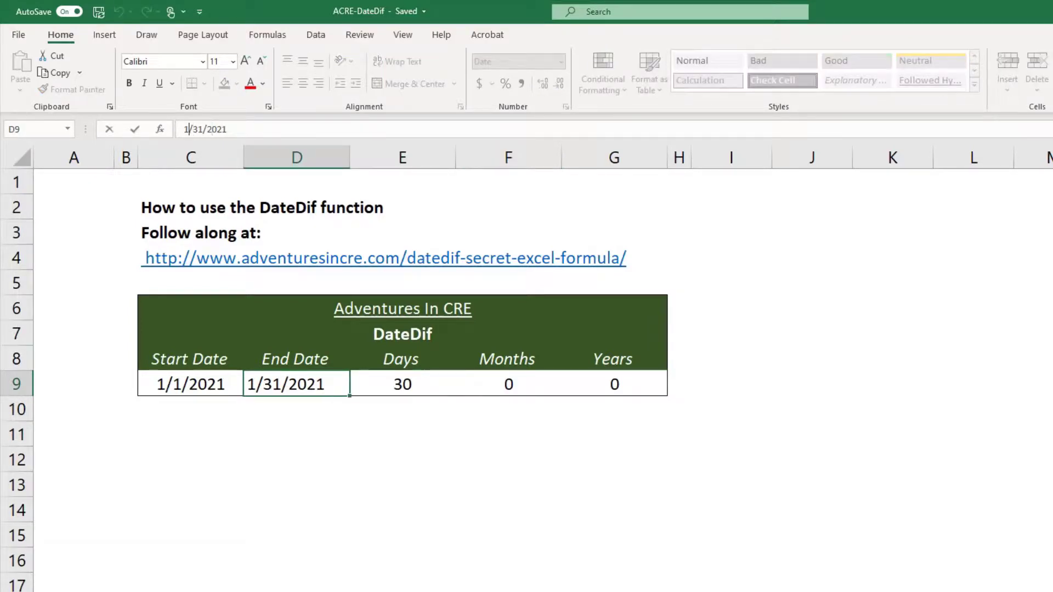
text(2)
key(Return)
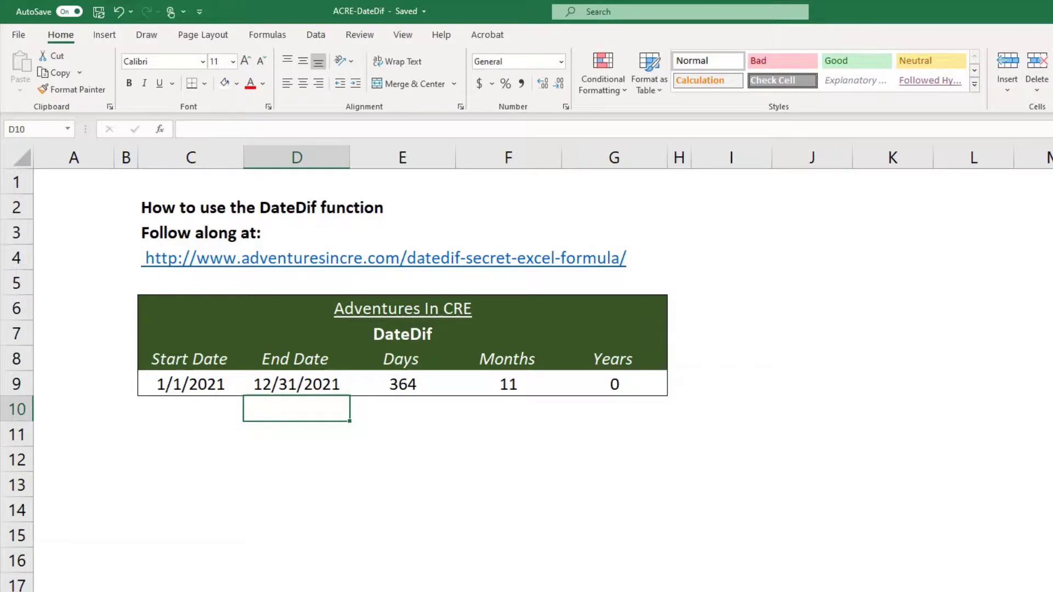
Inspect the Months formula in F9, then return to the End Date cell.
click(297, 384)
click(509, 384)
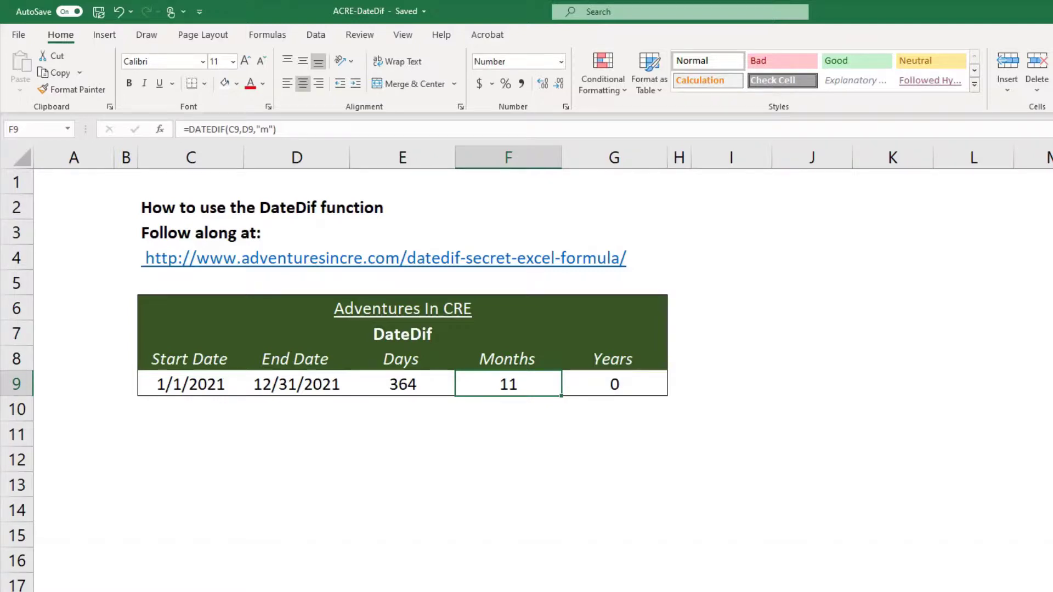
key(Left)
key(Left)
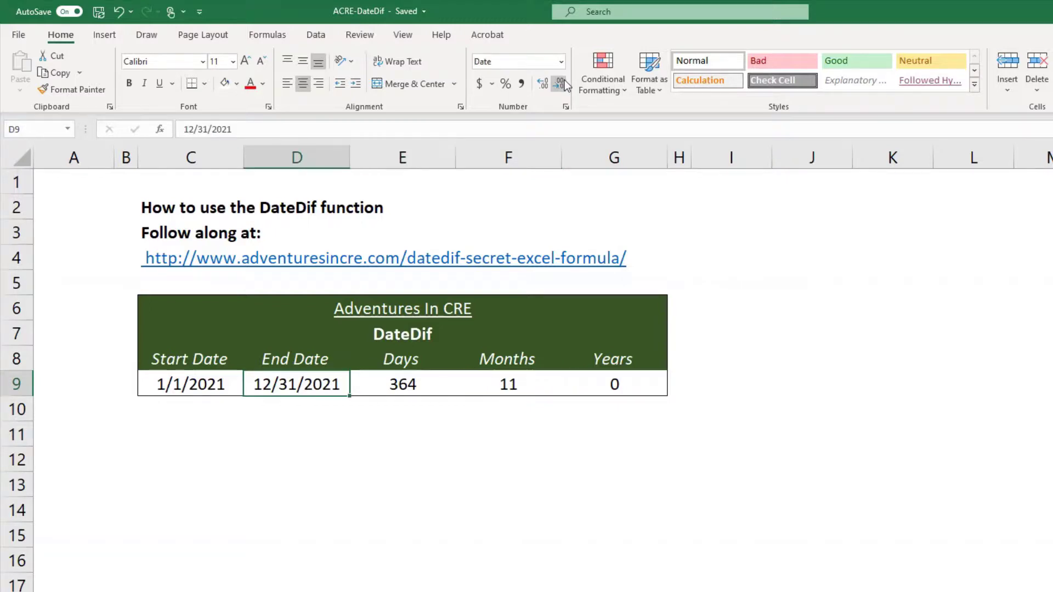
Edit the End Date in D9 to 1/1/2022.
key(F2)
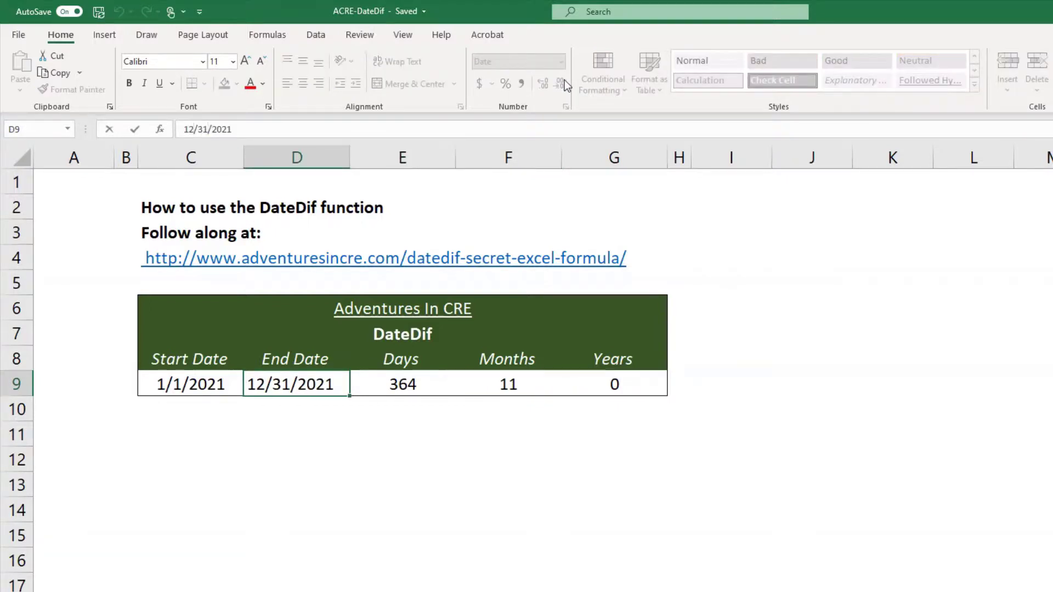
key(Home)
key(Right)
key(Right)
key(BackSpace)
key(Right)
key(Right)
key(BackSpace)
key(Right)
key(Right)
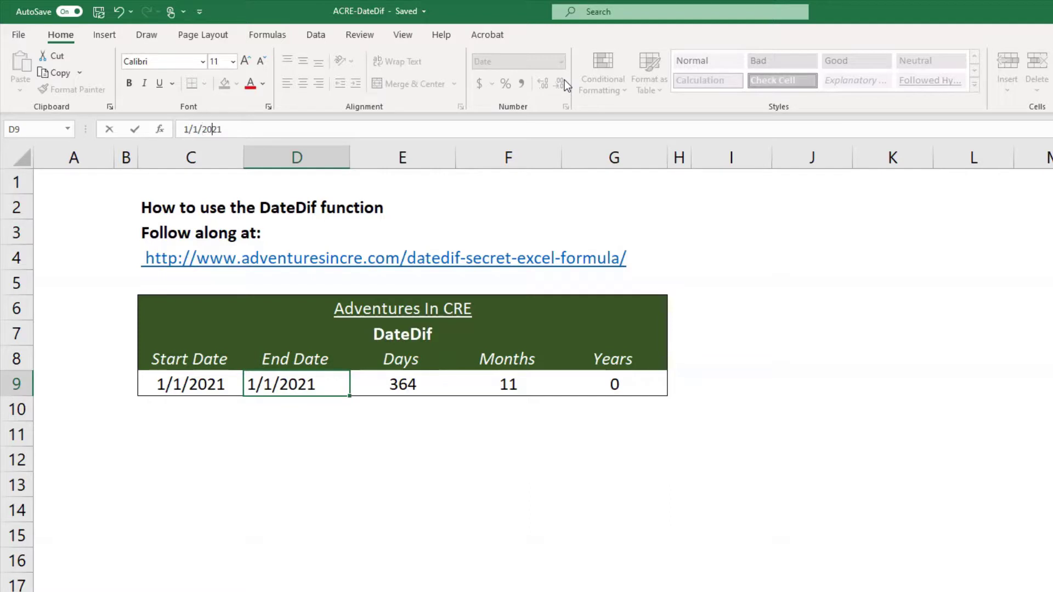
key(Right)
key(Right)
key(BackSpace)
text(2)
key(Return)
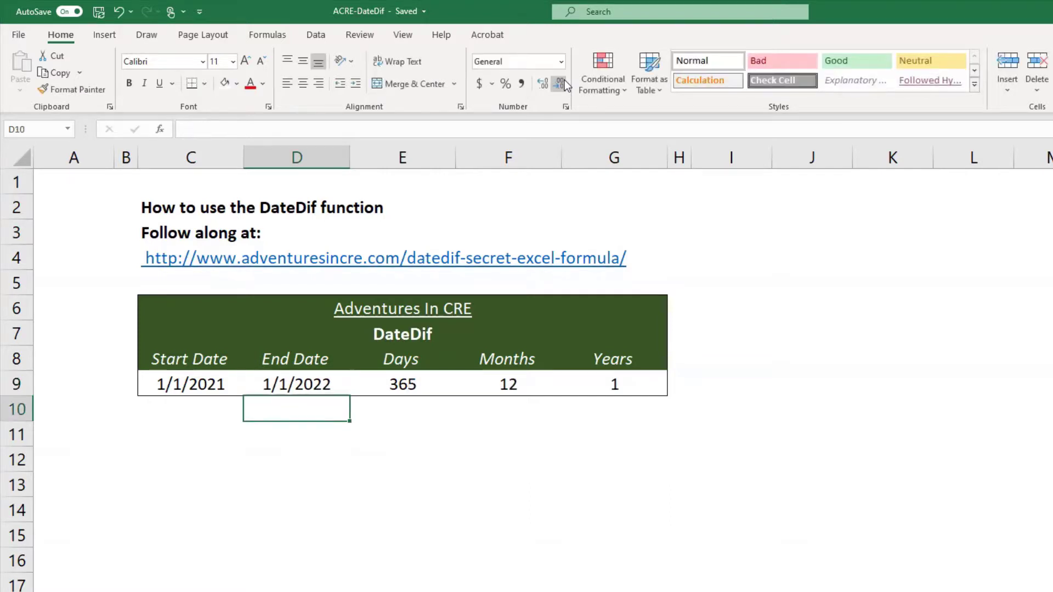
Check the recalculated results in row 9: 365 days, 12 months and 1 year.
key(Left)
key(Up)
key(Right)
key(Right)
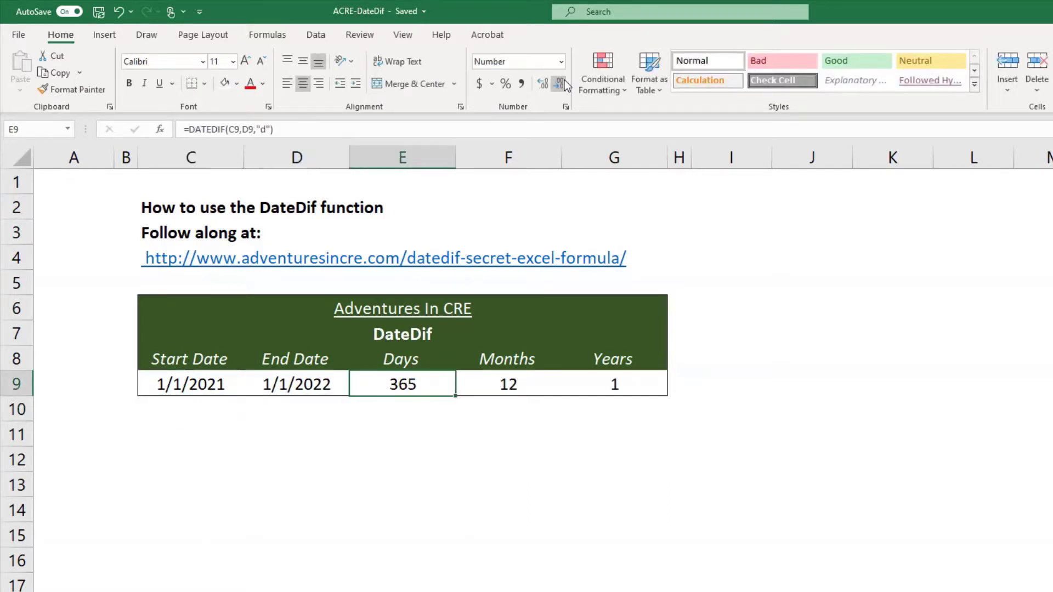
key(Right)
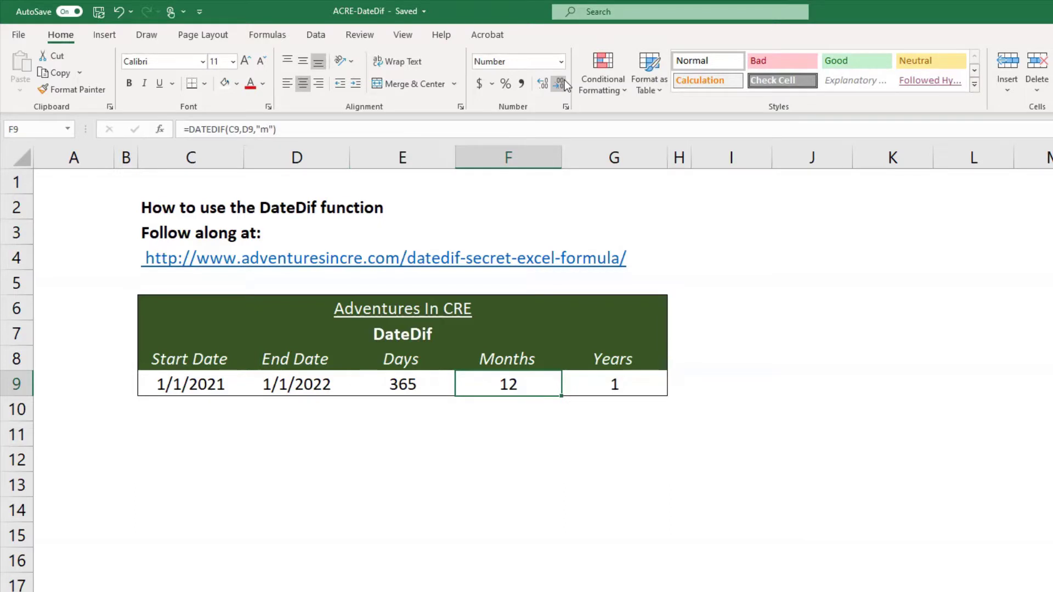
key(Right)
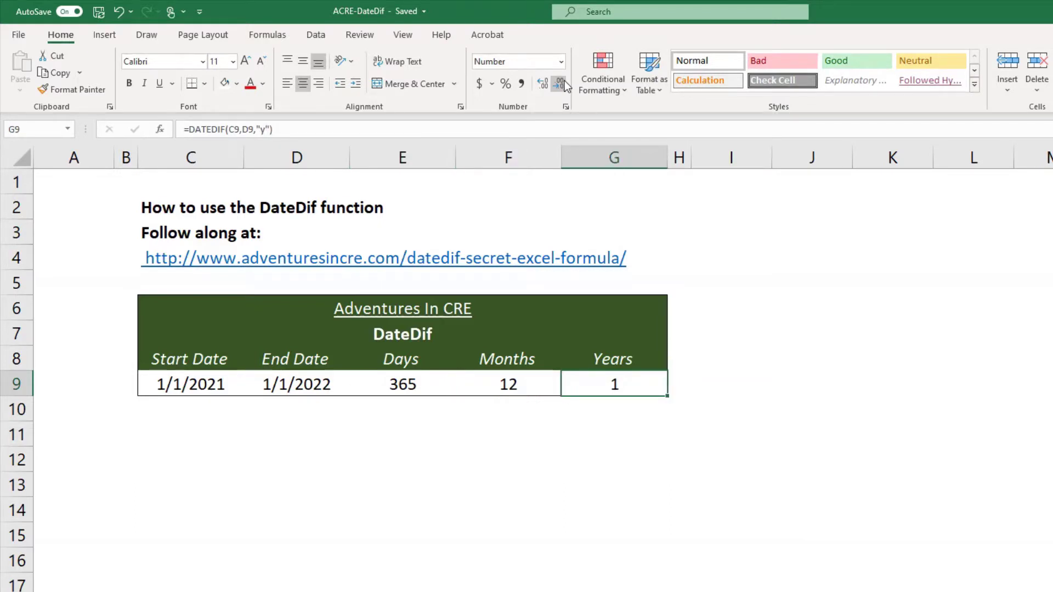